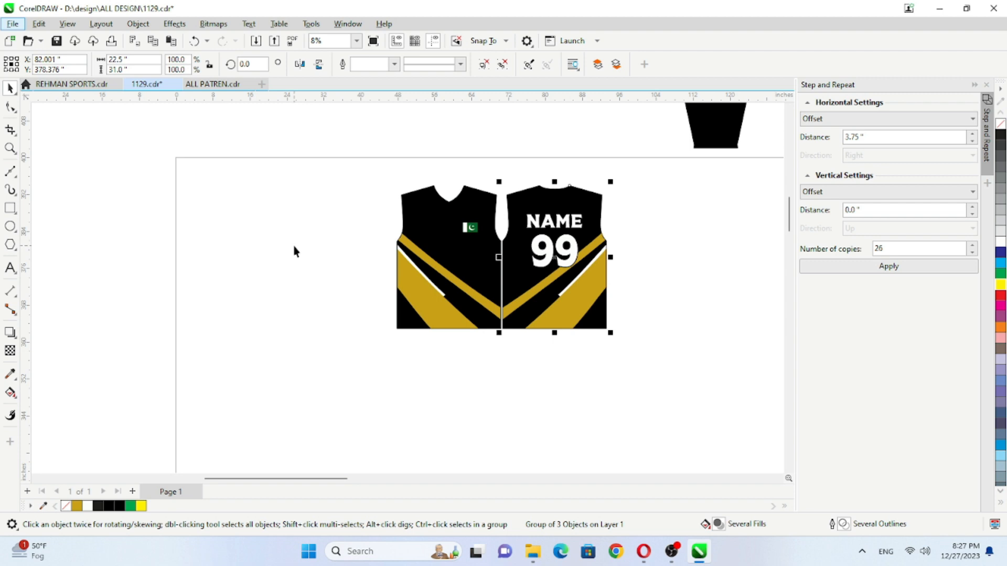
Move the jersey's back panel directly below the front panel and align both panels on their vertical centres
drag(381, 184, 508, 345)
scroll(507, 345, down, 1)
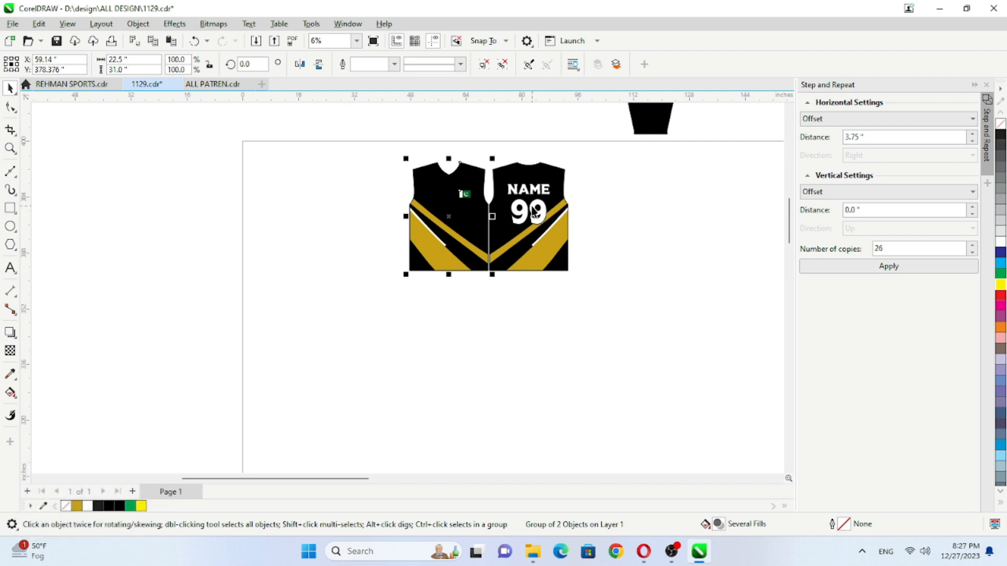
drag(529, 199, 455, 308)
shift+click(464, 214)
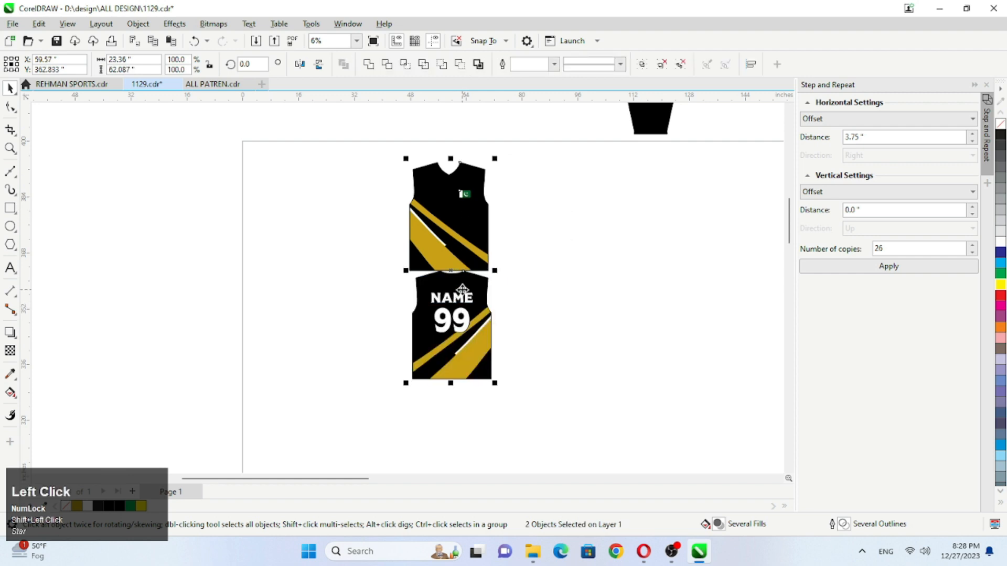
key(c)
Move the stacked front and back panels into the page's upper-left corner
drag(462, 289, 301, 278)
scroll(301, 278, left, 1)
click(269, 269)
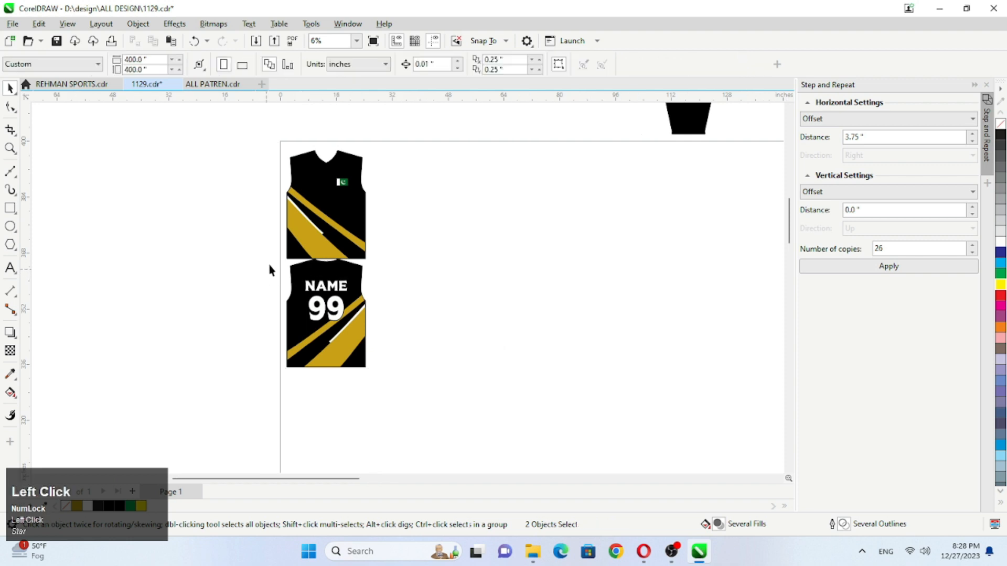
Add the artistic text "L" on the gold stripe just above the front panel's bottom edge
scroll(328, 267, down, 2)
scroll(330, 264, up, 4)
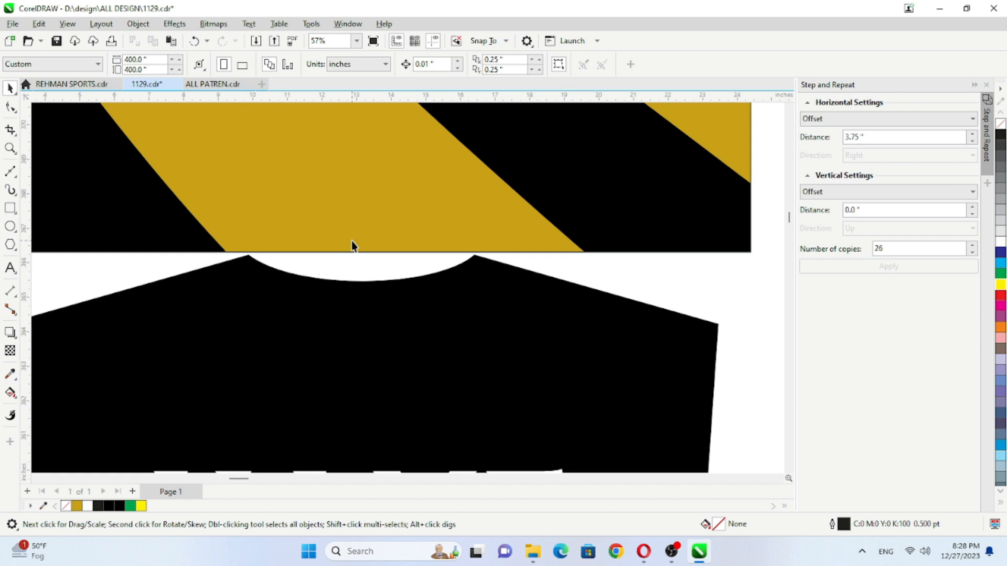
scroll(351, 245, up, 2)
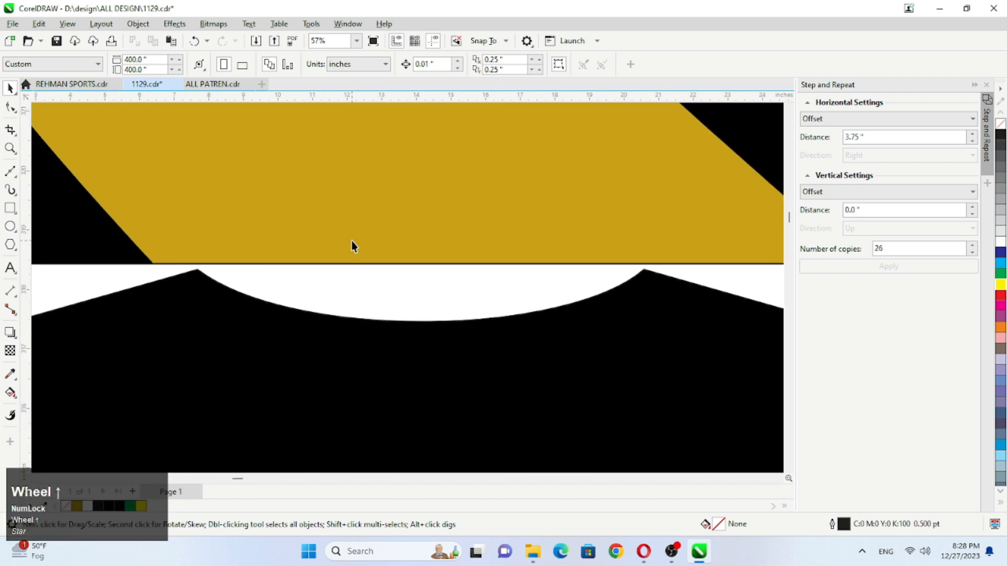
click(10, 268)
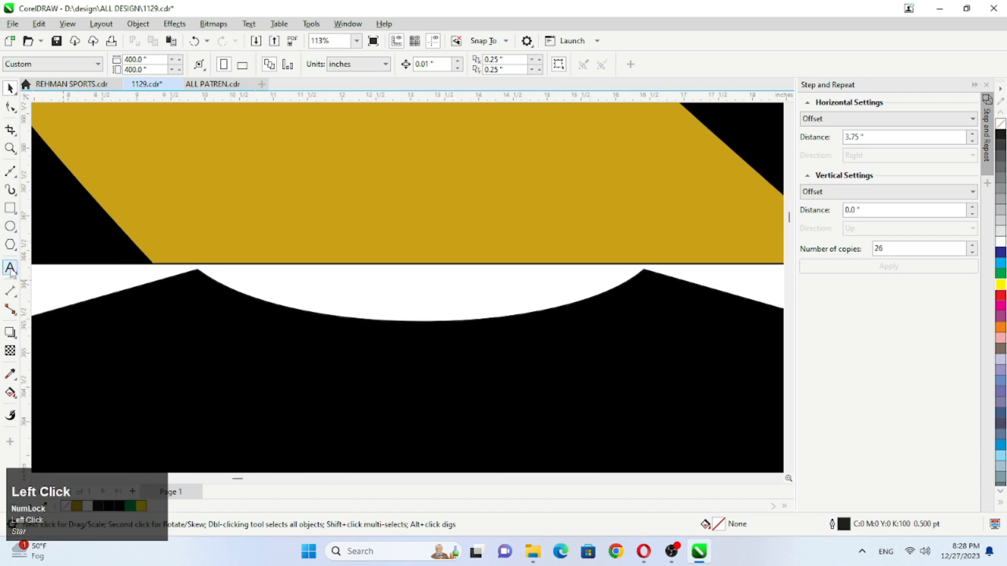
click(334, 251)
text(L)
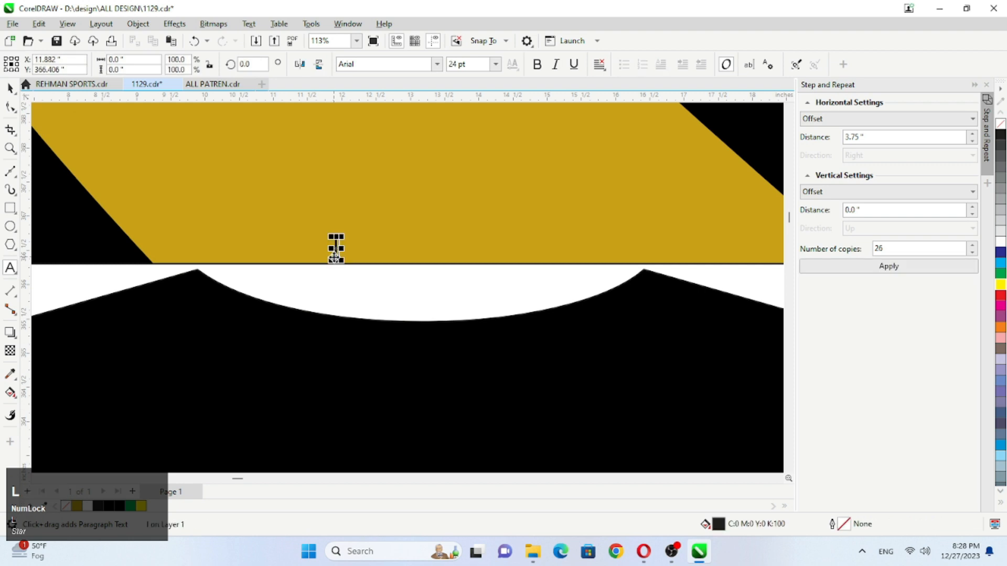
key(Caps_Lock)
text(L)
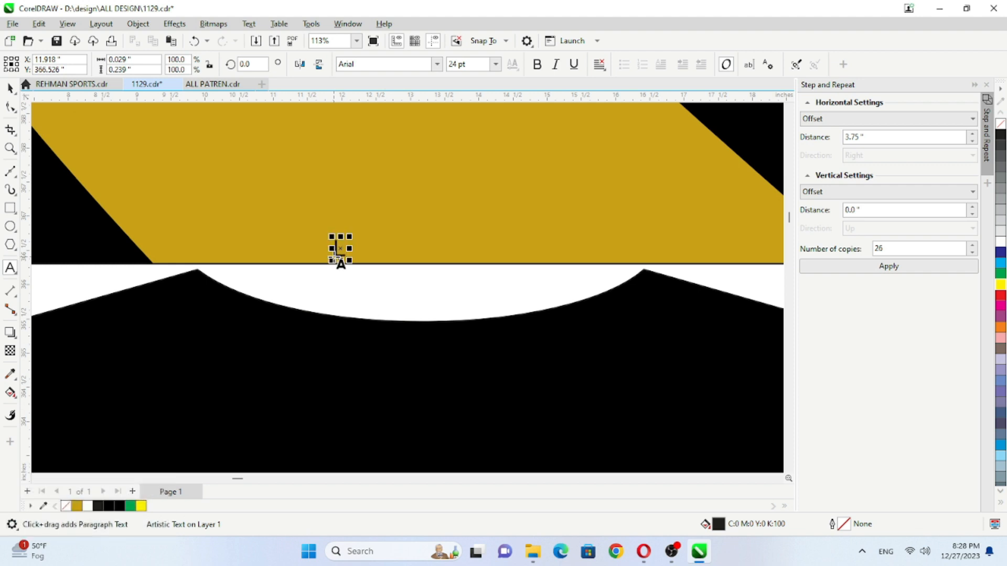
Set the letter L to 40 pt in the Rodfat Two Demo font
key(ctrl+a)
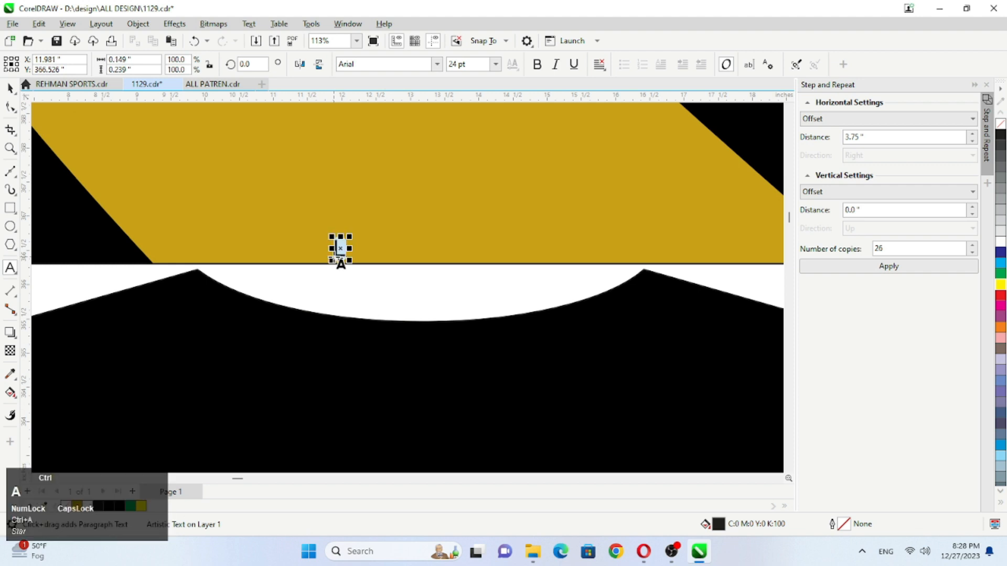
click(469, 63)
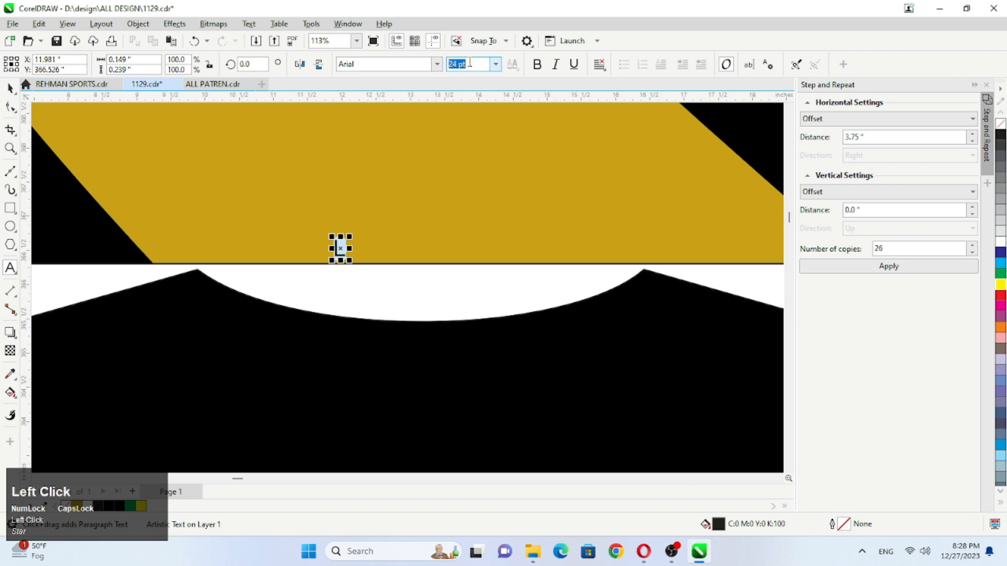
text(40)
key(Return)
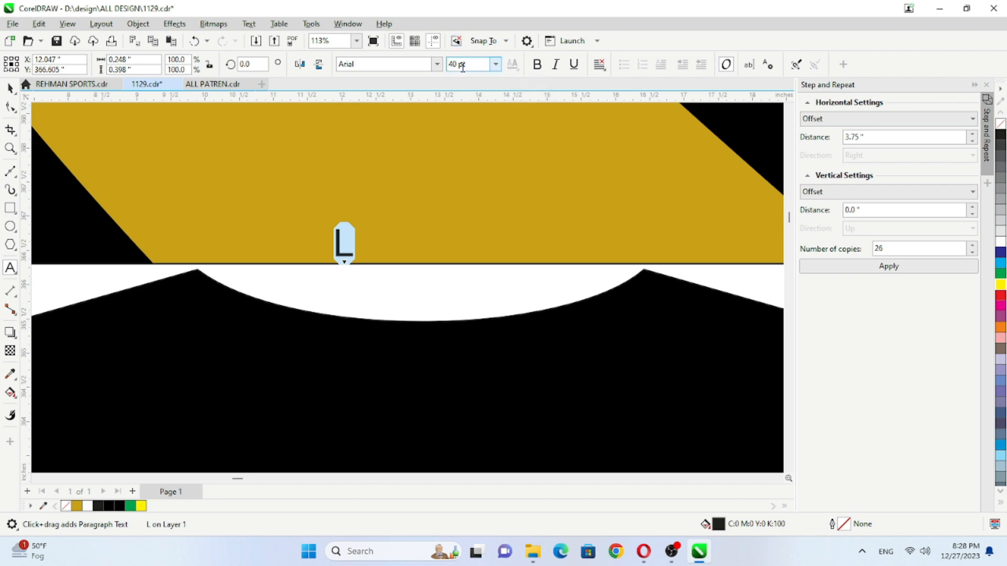
click(424, 64)
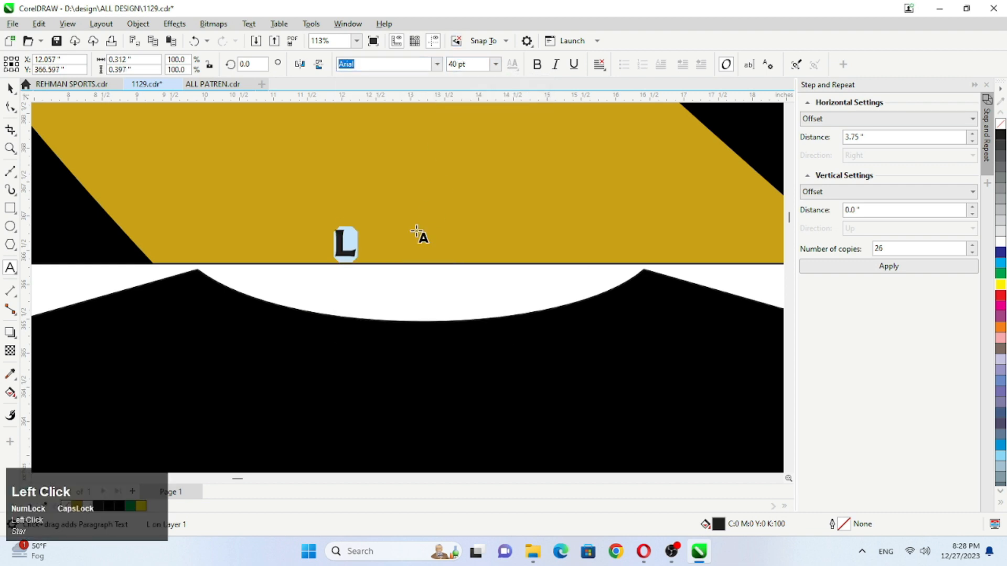
Align the letter L to the horizontal centre and bottom edge of the front panel
click(10, 89)
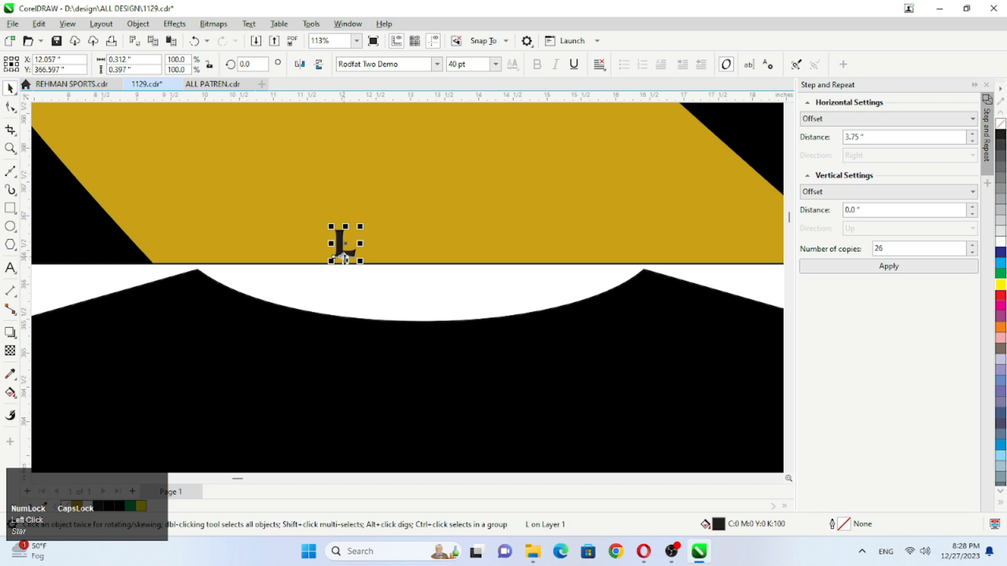
shift+click(316, 207)
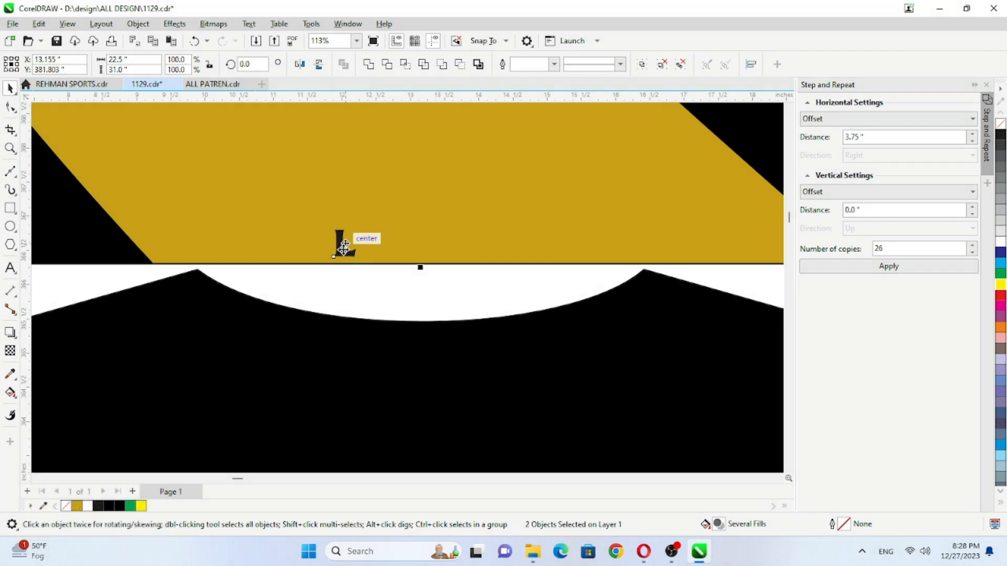
key(c)
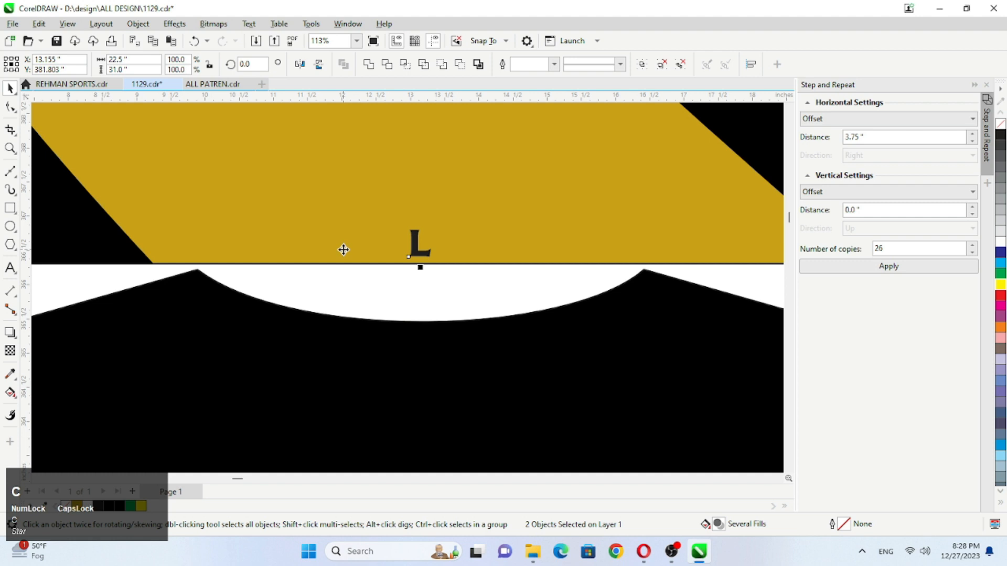
key(b)
Duplicate the letter L and align the copy to the back panel's horizontal centre and bottom edge
click(415, 249)
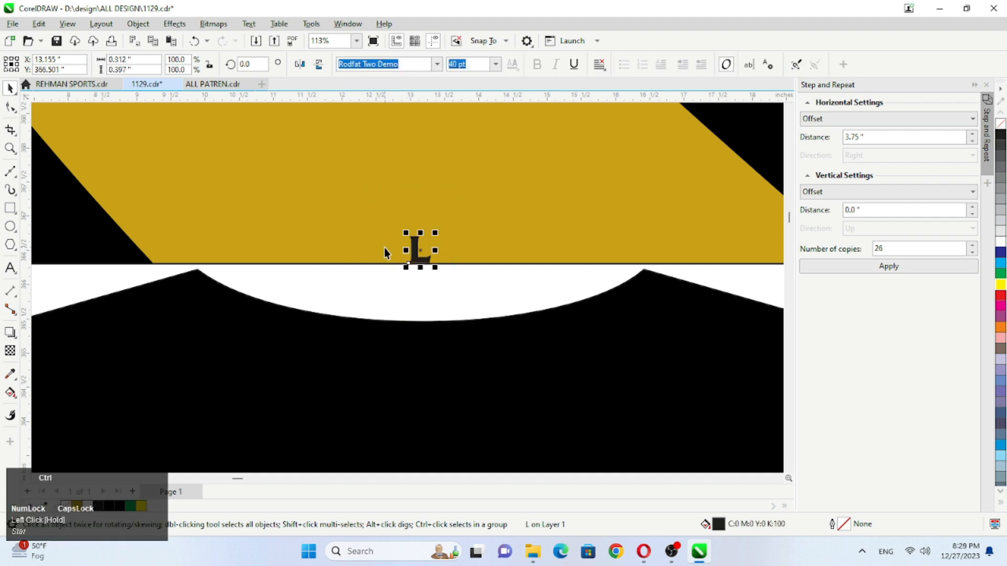
key(ctrl+d)
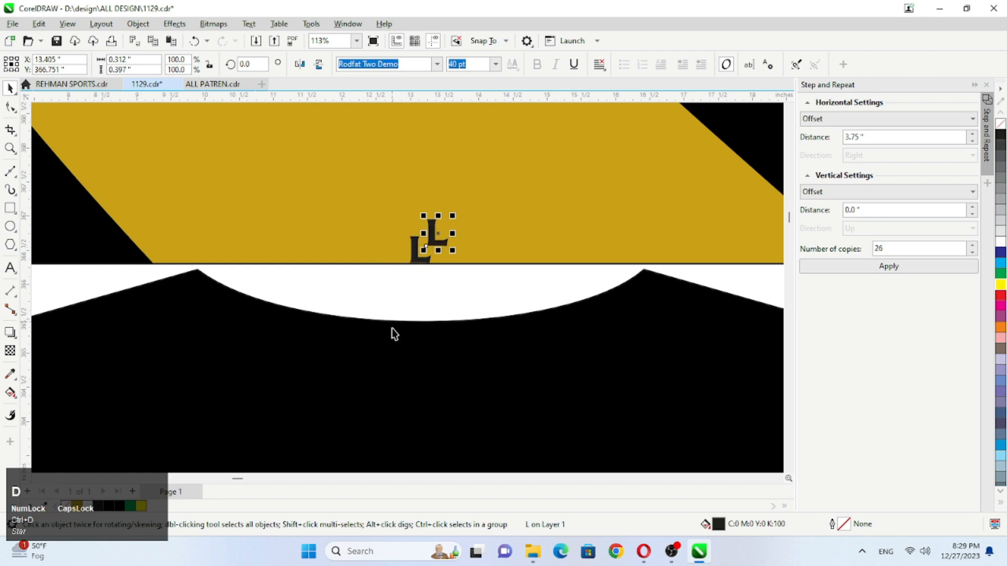
scroll(395, 369, down, 4)
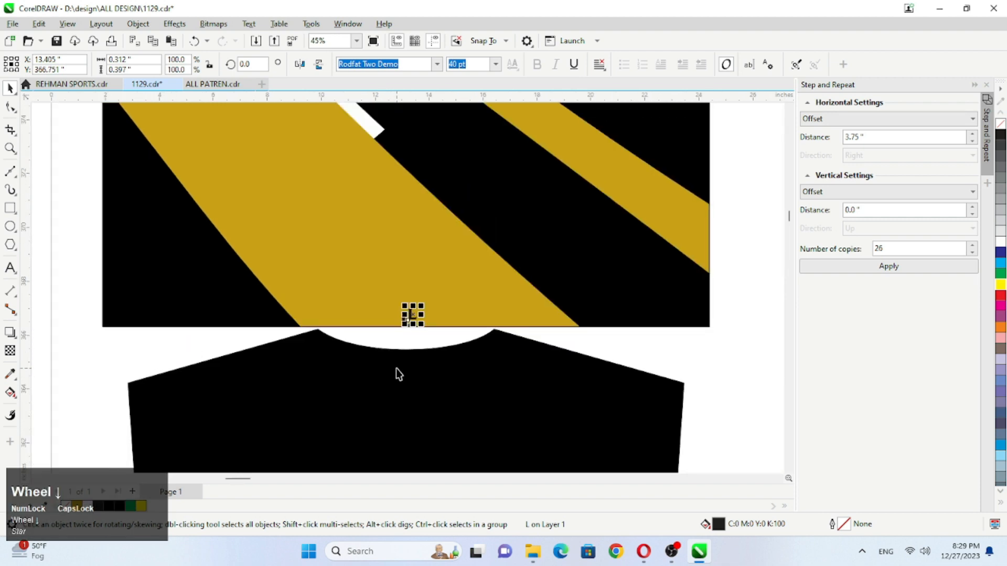
shift+click(397, 391)
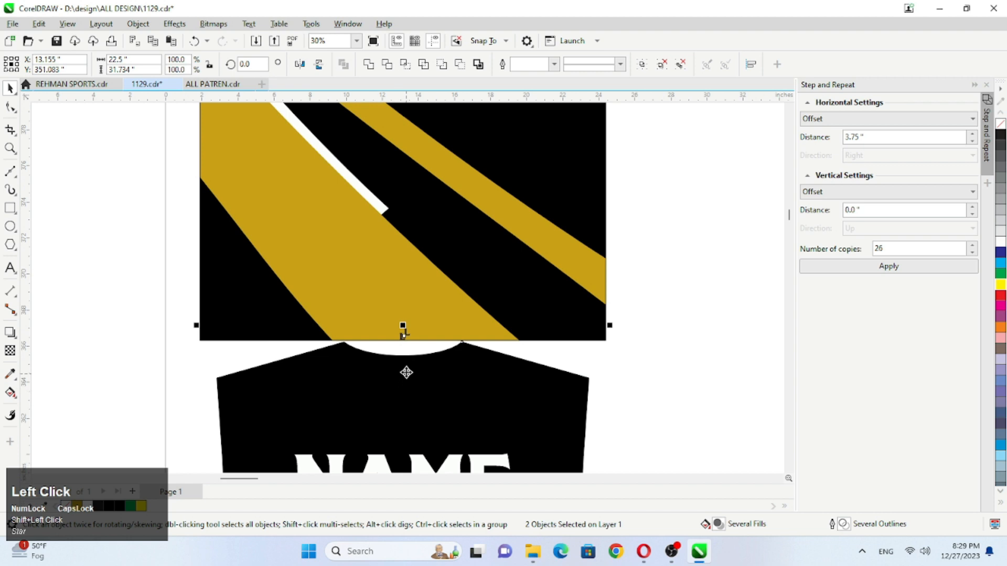
scroll(408, 362, up, 4)
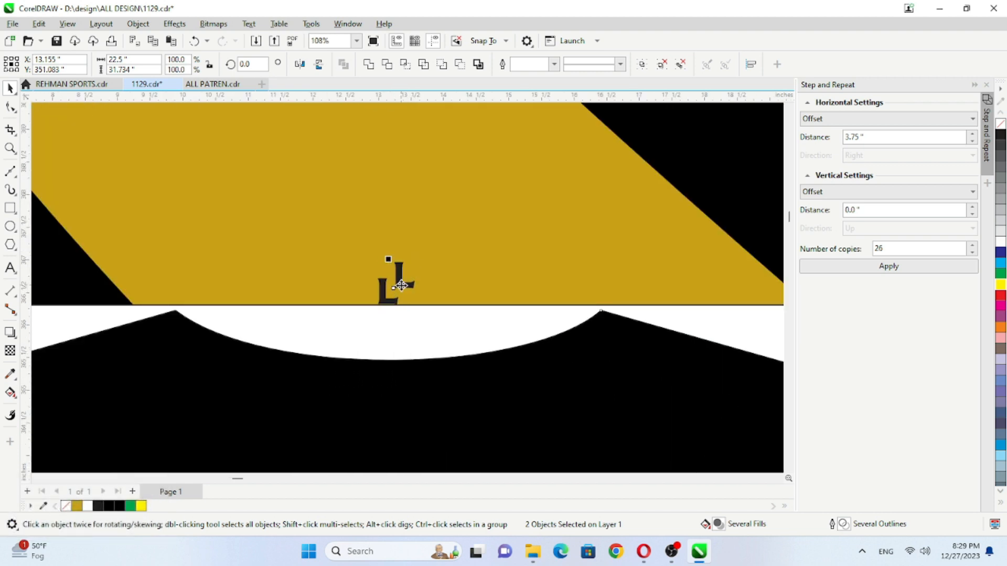
scroll(401, 285, down, 5)
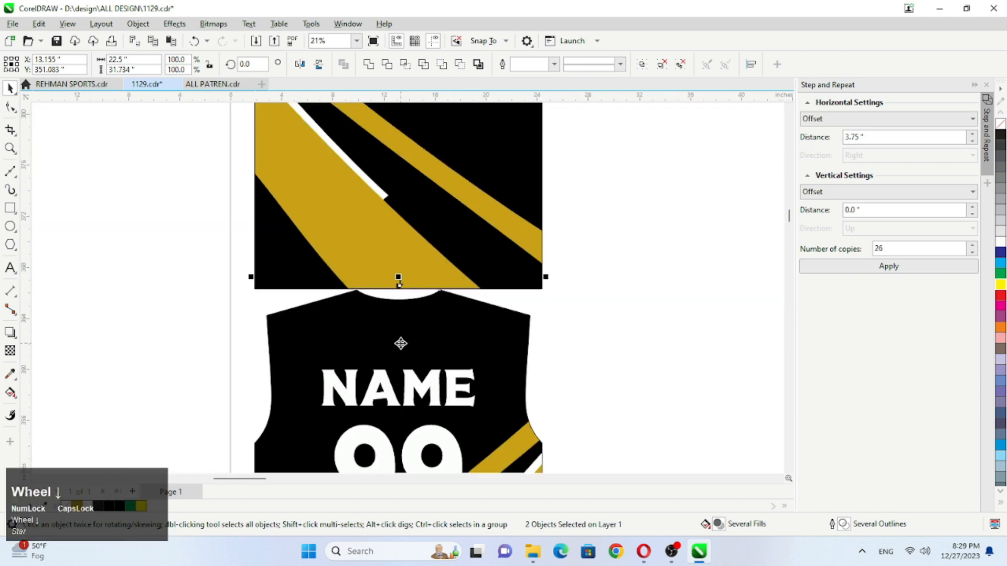
scroll(401, 344, down, 2)
scroll(401, 336, down, 3)
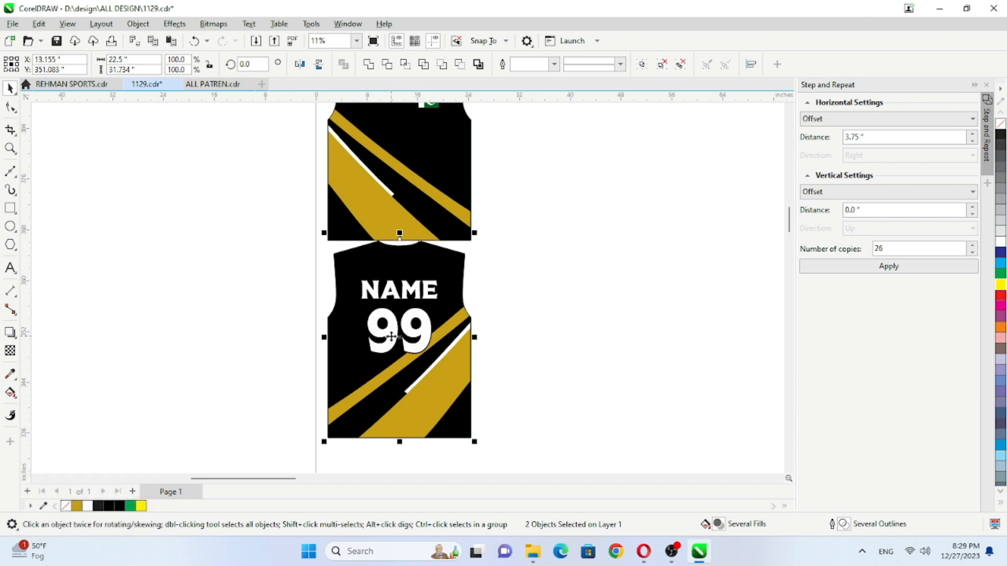
key(c)
key(b)
scroll(405, 461, up, 6)
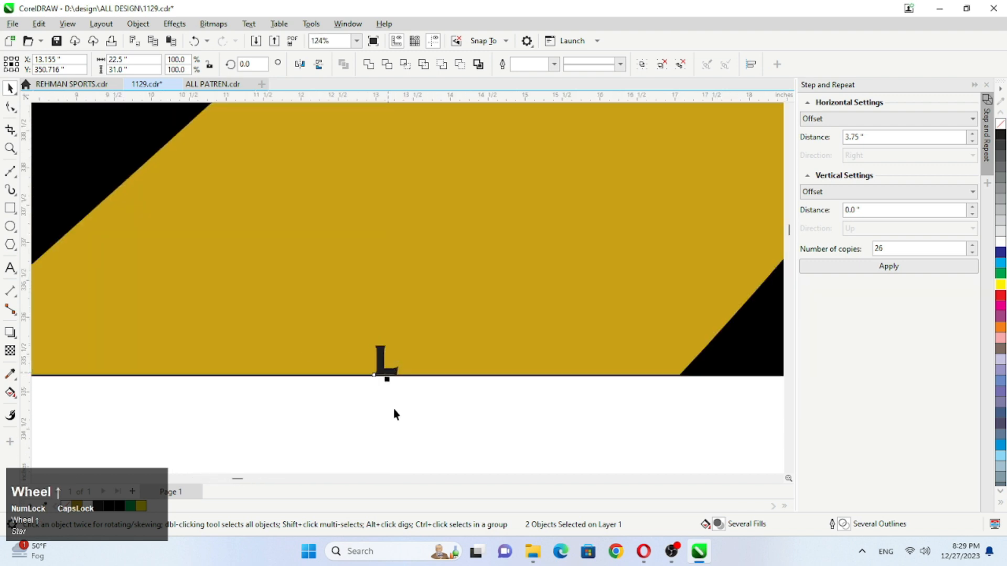
Undo and redo the alignment of the letter L on the back panel
key(ctrl)
key(ctrl+z)
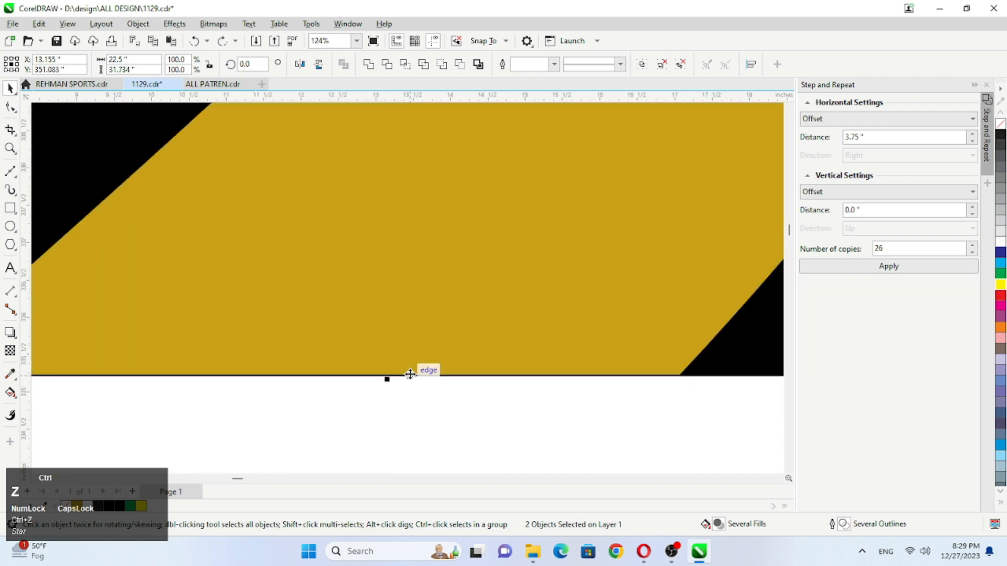
key(shift)
key(ctrl+shift+z)
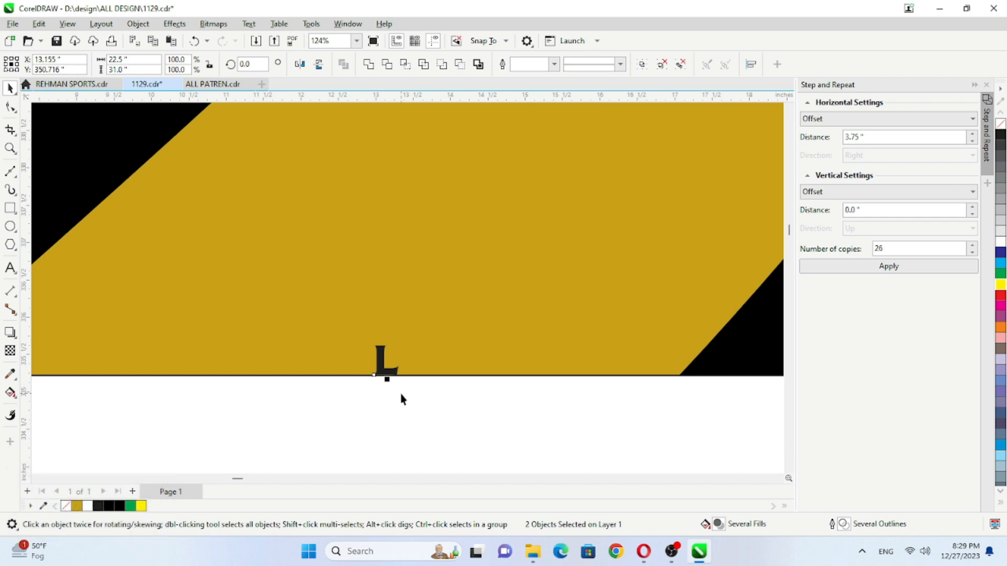
Group the front panel with its size letter, and the back panel with its own size letter
scroll(401, 394, down, 2)
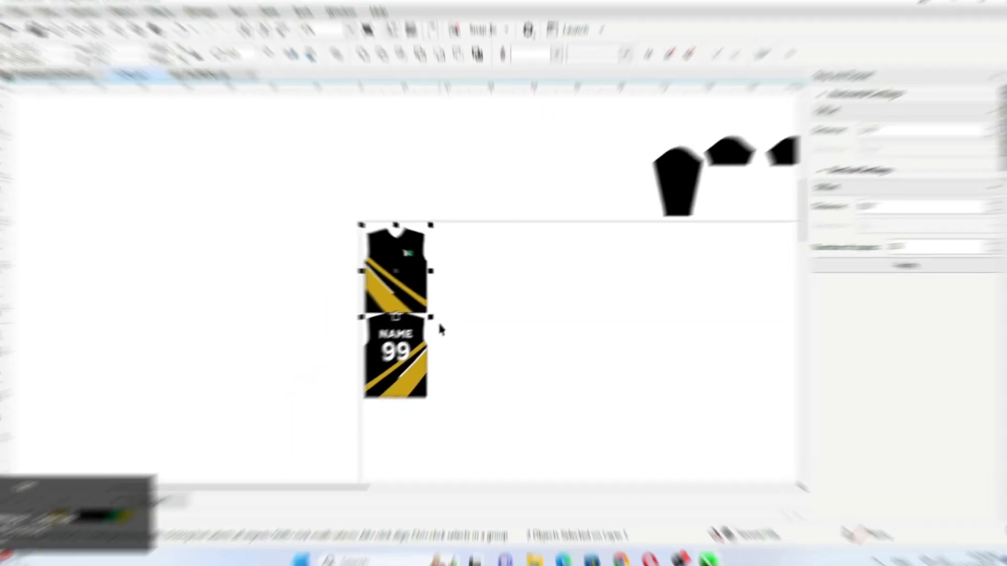
key(ctrl+g)
drag(454, 421, 351, 300)
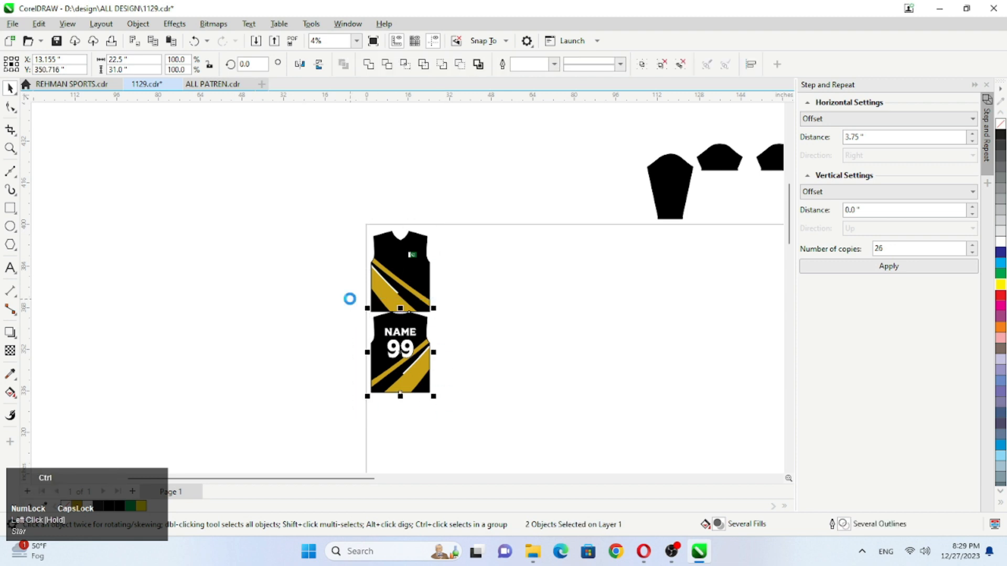
key(ctrl+g)
scroll(400, 394, up, 3)
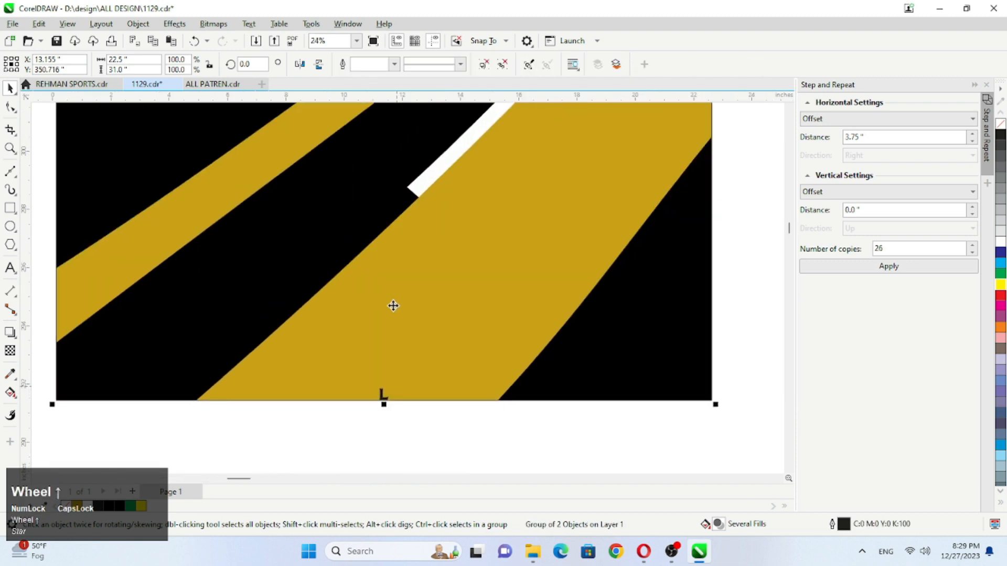
scroll(393, 305, down, 4)
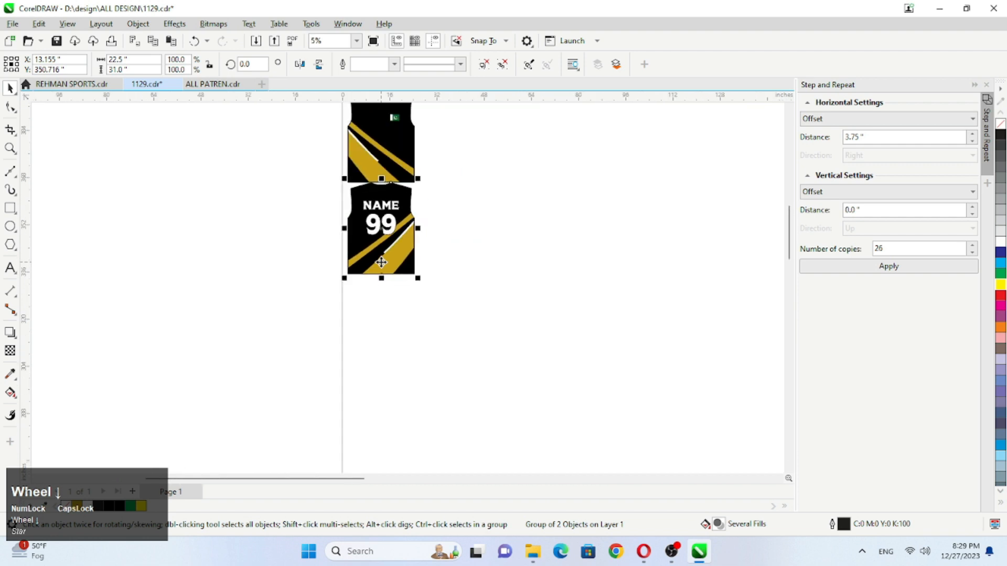
Close the Step and Repeat docker to widen the drawing area around the jersey panels
scroll(381, 263, up, 3)
scroll(381, 262, right, 3)
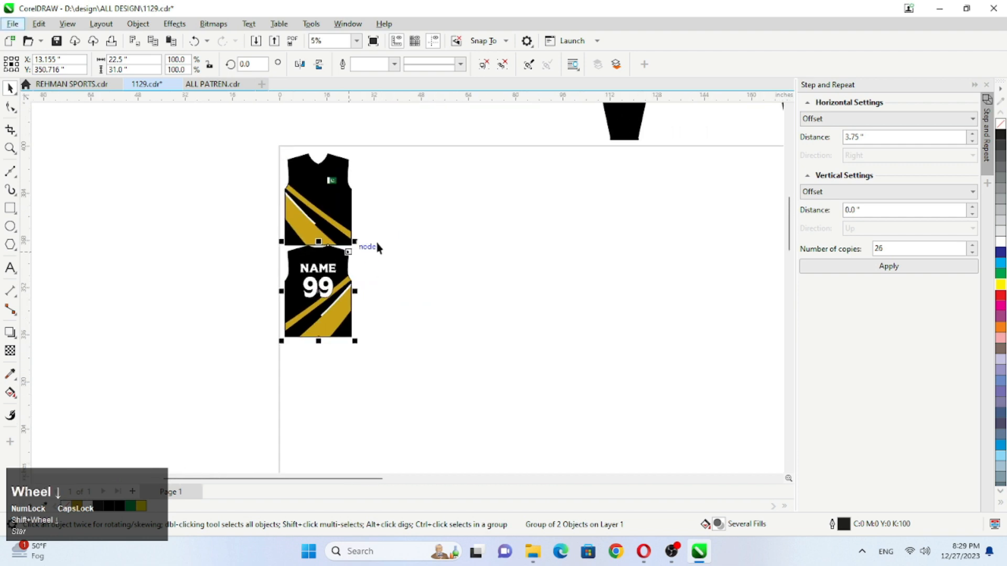
click(986, 86)
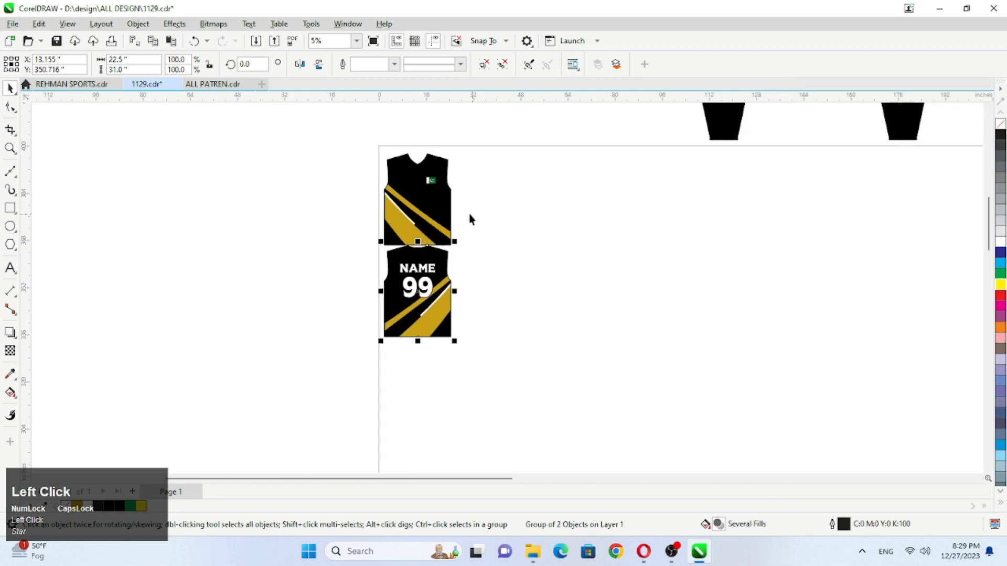
scroll(418, 234, up, 2)
scroll(349, 235, down, 1)
scroll(283, 165, right, 1)
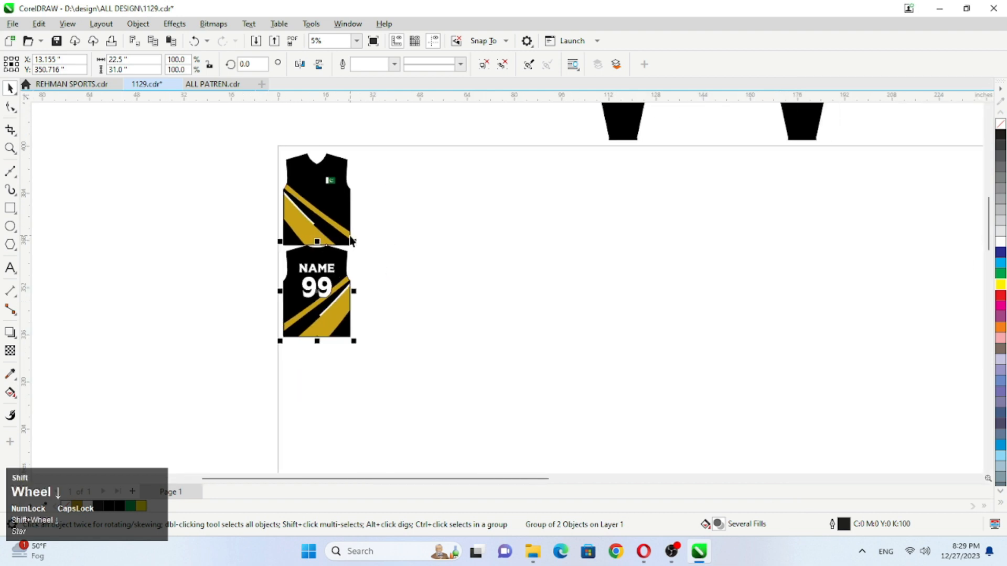
scroll(273, 223, down, 1)
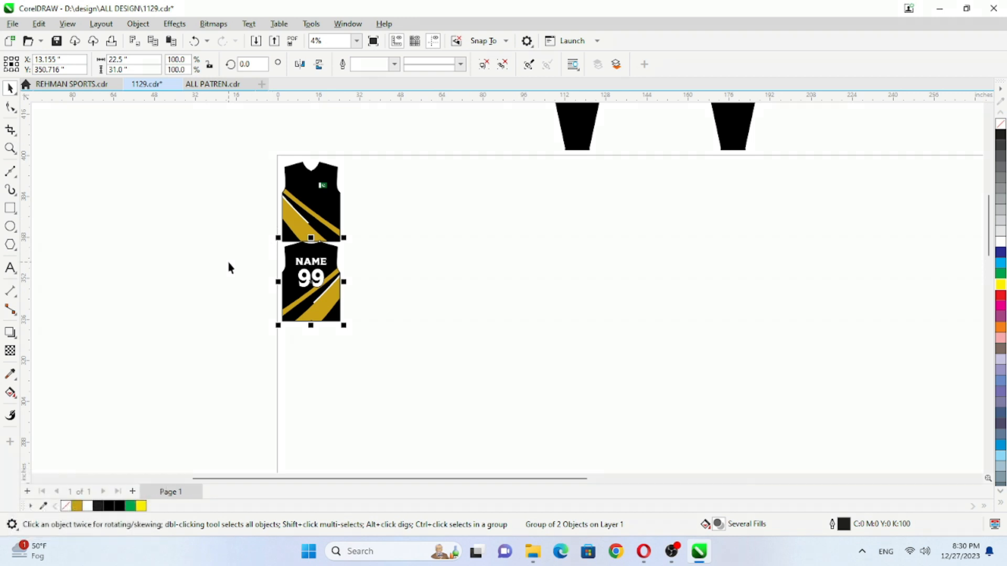
Move the small bitmap from the page centre to the front panel's outer edge, beside the flag
click(656, 462)
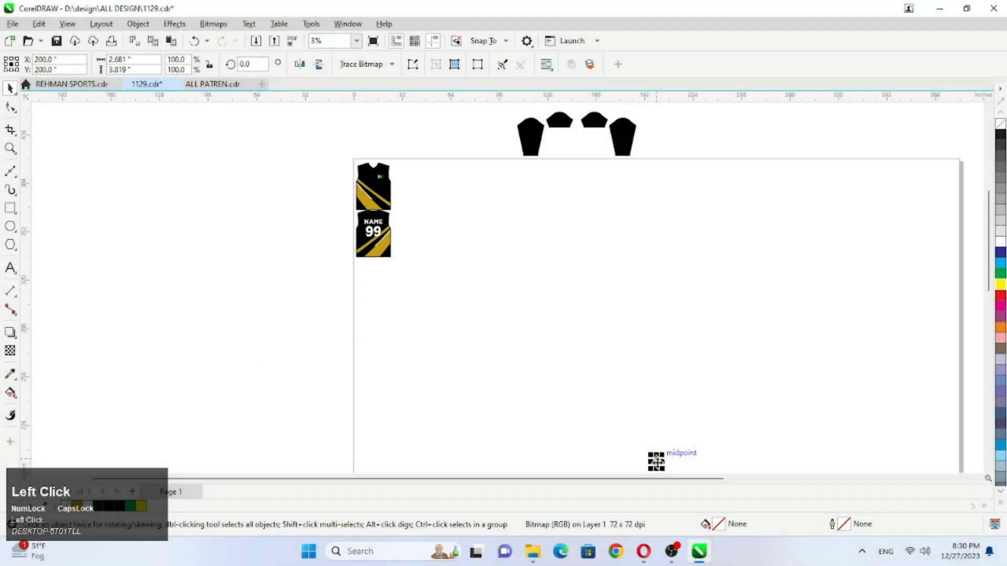
drag(656, 462, 386, 180)
scroll(398, 194, up, 2)
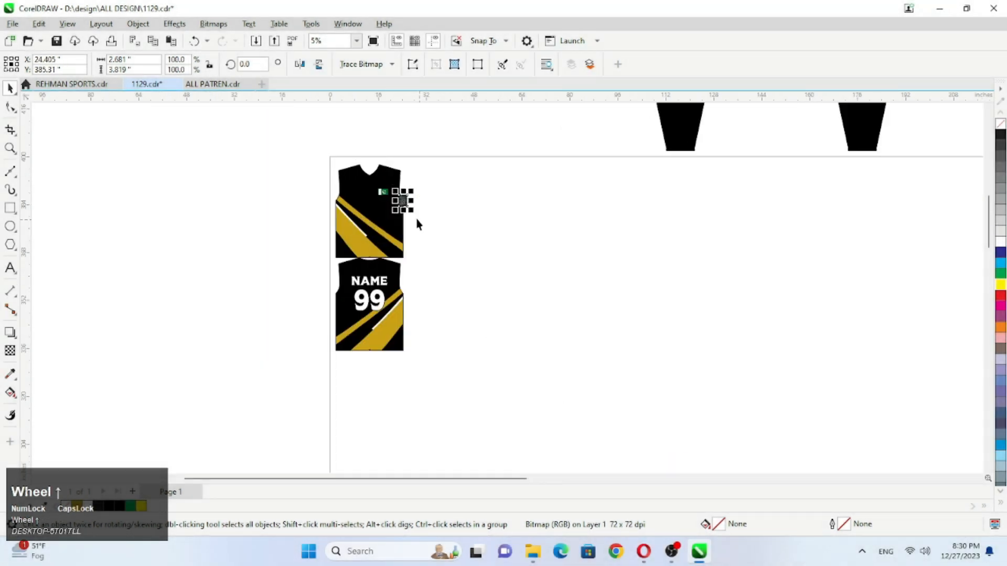
Enlarge the small order-list bitmap to about 20.7 × 29.6 inches and place it outside the page beside the front panel
drag(411, 211, 462, 301)
drag(420, 231, 265, 229)
scroll(265, 229, up, 4)
scroll(229, 192, down, 2)
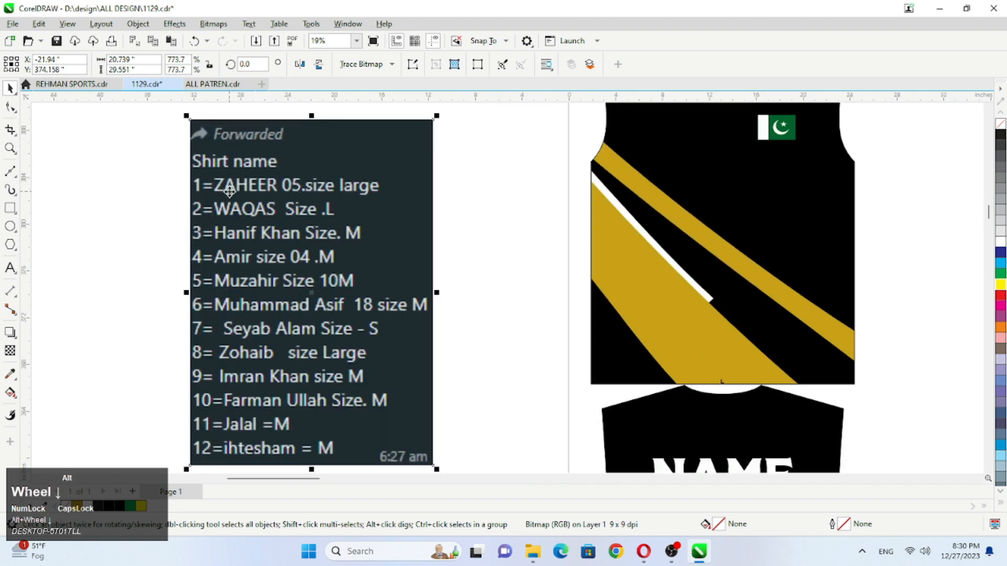
Read the shirt names, numbers and sizes in the enlarged order list
scroll(220, 158, up, 1)
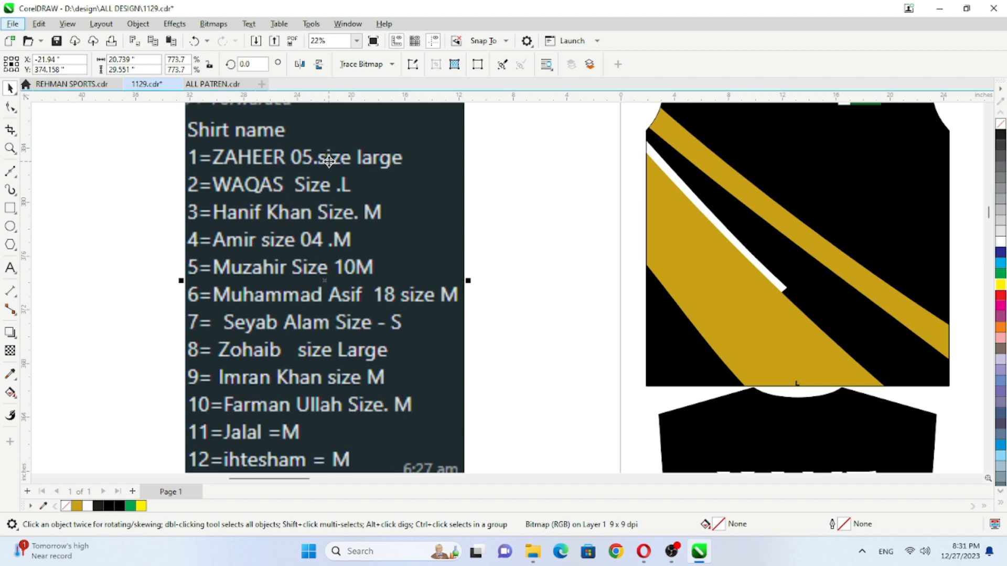
scroll(272, 253, down, 3)
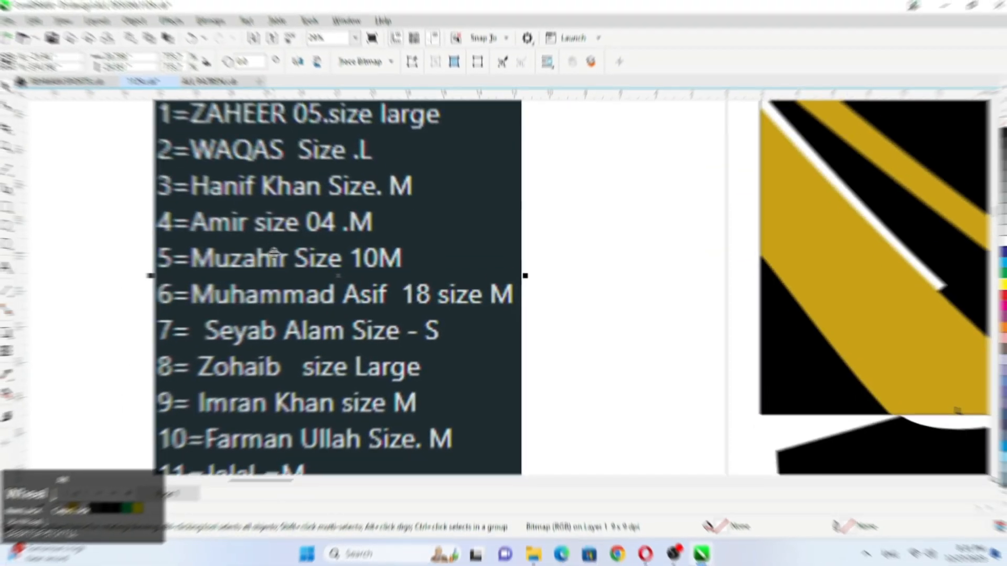
scroll(275, 254, up, 3)
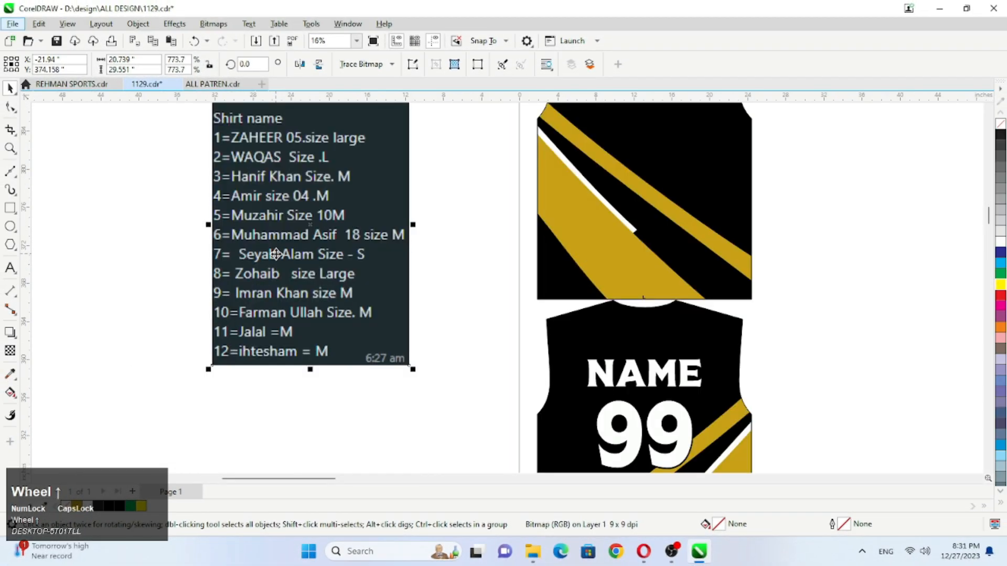
scroll(331, 215, up, 1)
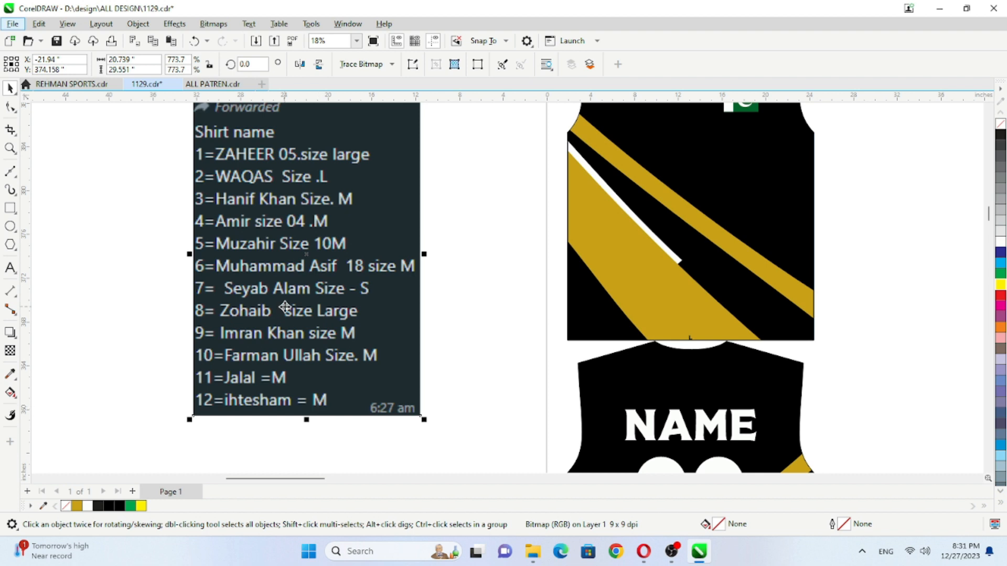
scroll(268, 273, down, 5)
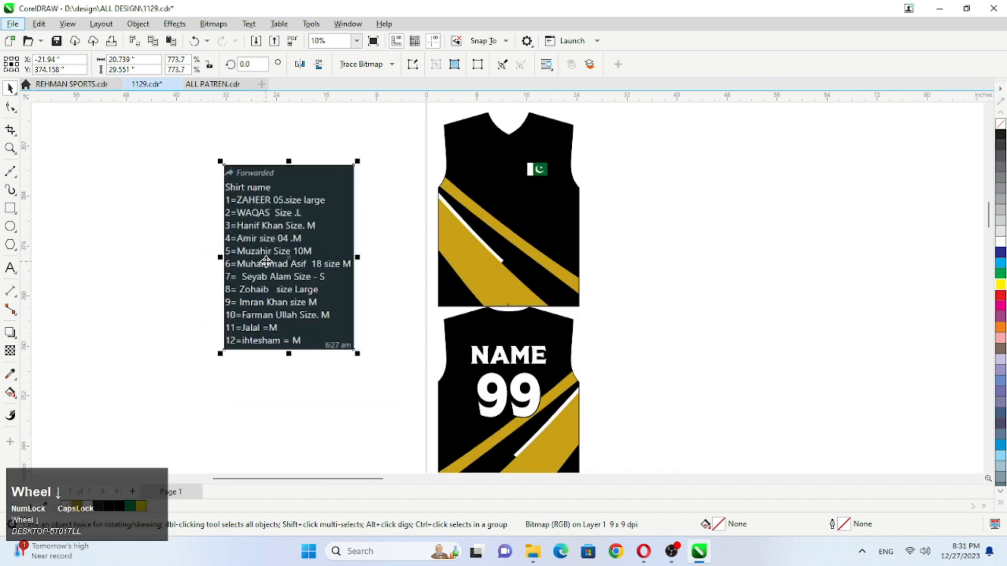
Move the order-list bitmap above the page, beyond the row of sleeve pieces
drag(266, 260, 683, 170)
scroll(310, 270, down, 1)
scroll(304, 226, up, 2)
scroll(302, 241, up, 2)
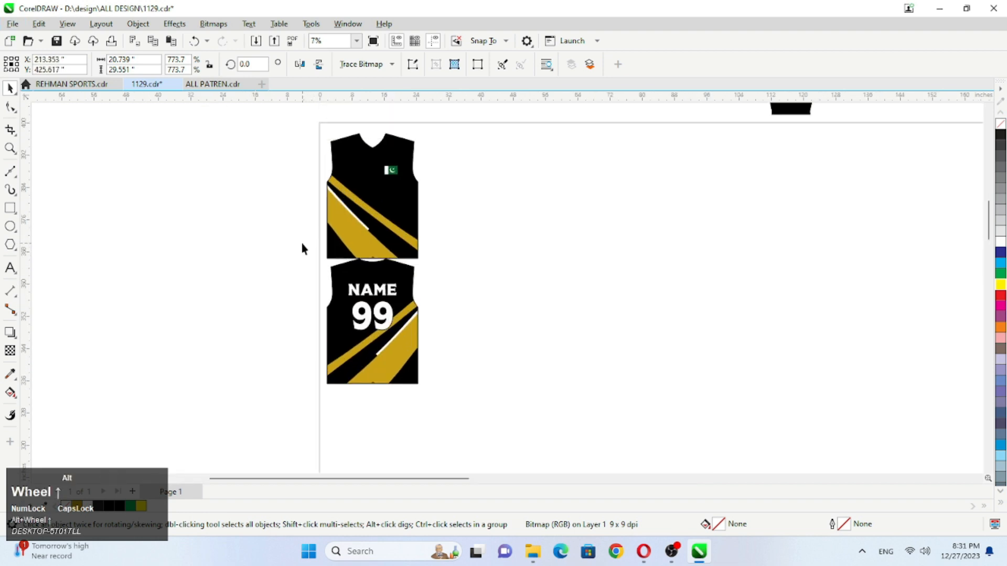
Add the text S outside the page beside the jersey panels and enlarge it to about 19.1 × 24.9 inches
click(10, 268)
click(255, 235)
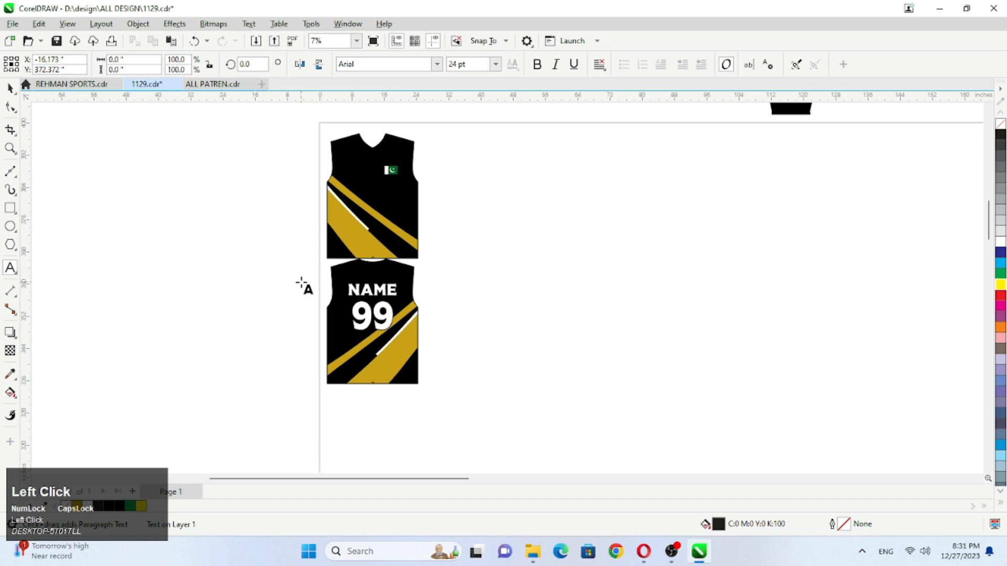
text(S)
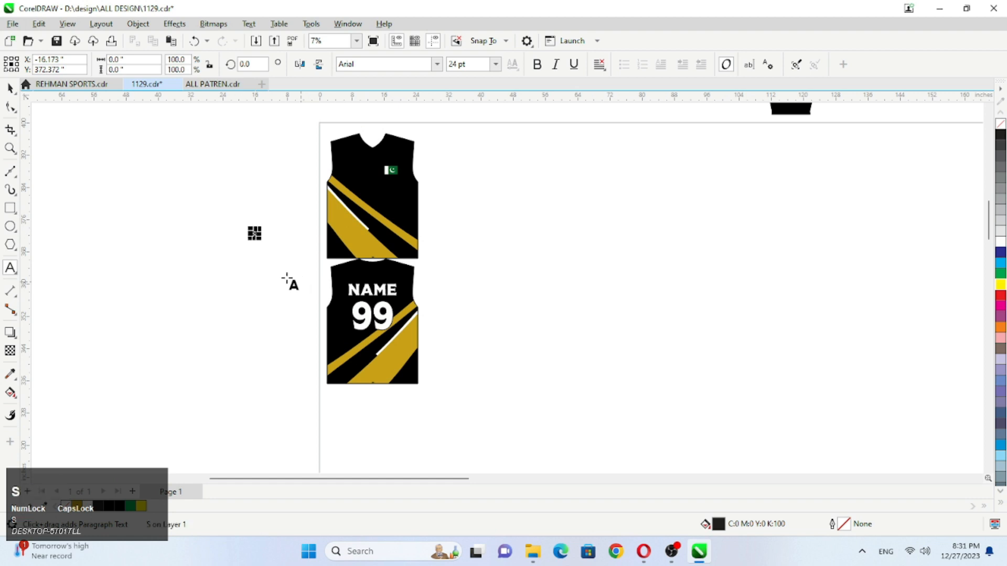
drag(261, 241, 301, 290)
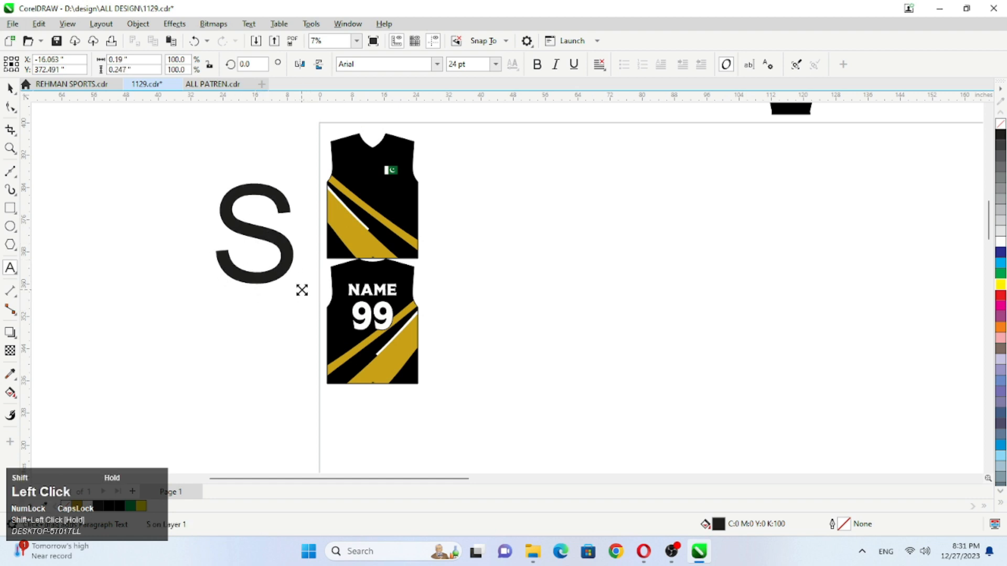
Duplicate the jersey panels with their large S straight down at equal spacing until five sets are stacked along the page edge
scroll(163, 231, down, 5)
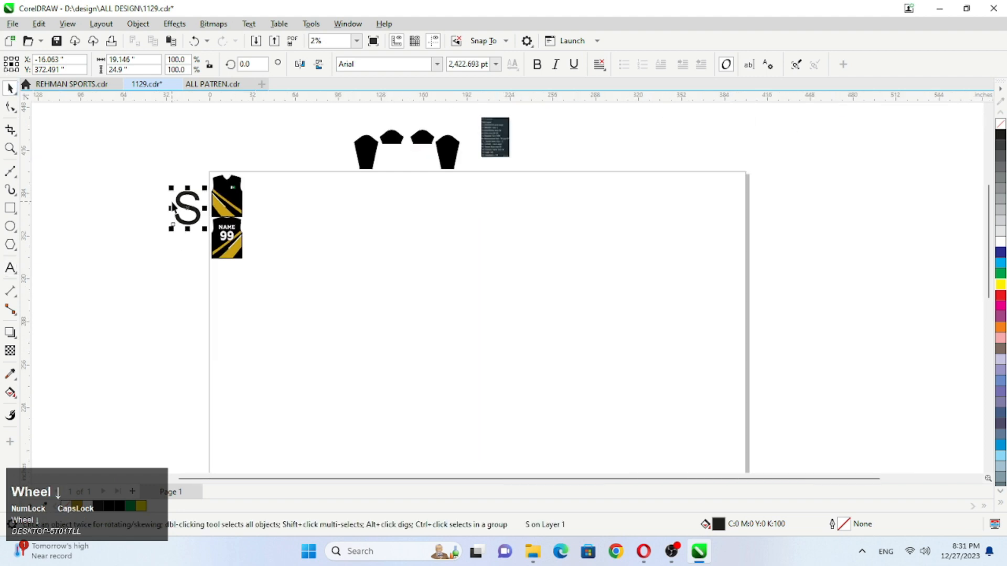
scroll(189, 259, down, 3)
scroll(191, 260, left, 5)
drag(207, 140, 334, 292)
drag(277, 213, 275, 297)
ctrl+right_click(275, 297)
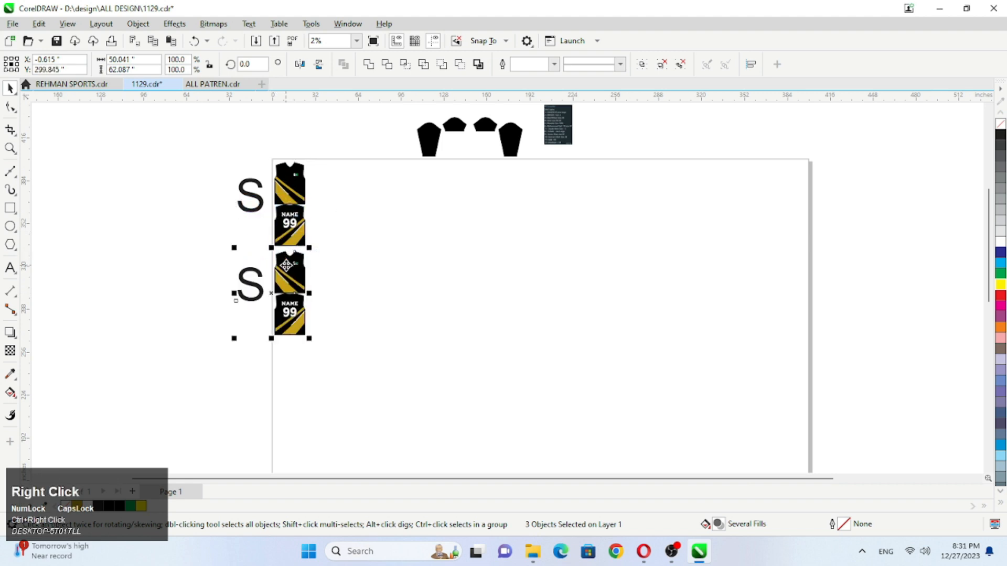
key(ctrl+d)
key(ctrl+d)
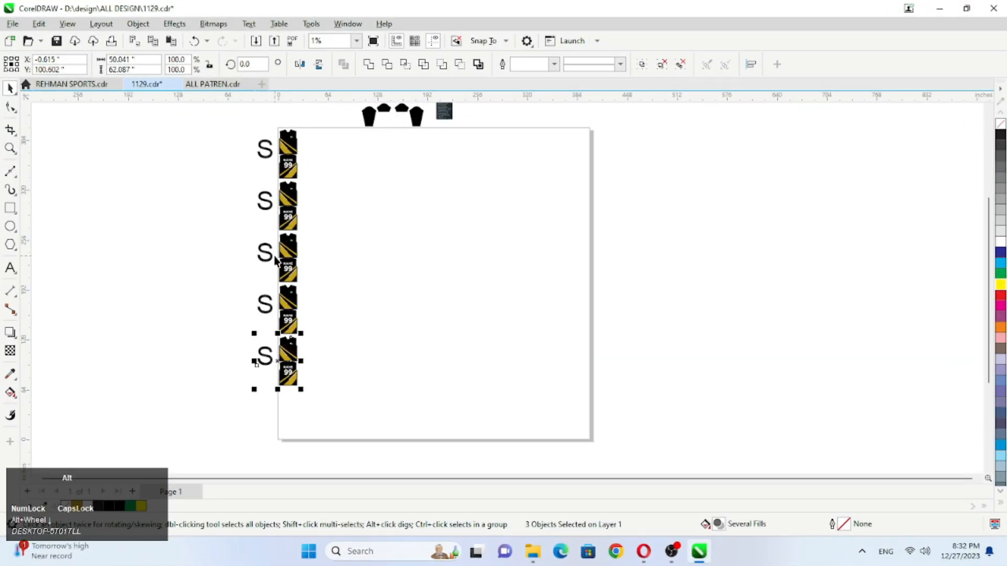
Resize the first set's front panel to 20 inches wide and 28 inches high
scroll(278, 194, up, 5)
scroll(295, 201, up, 3)
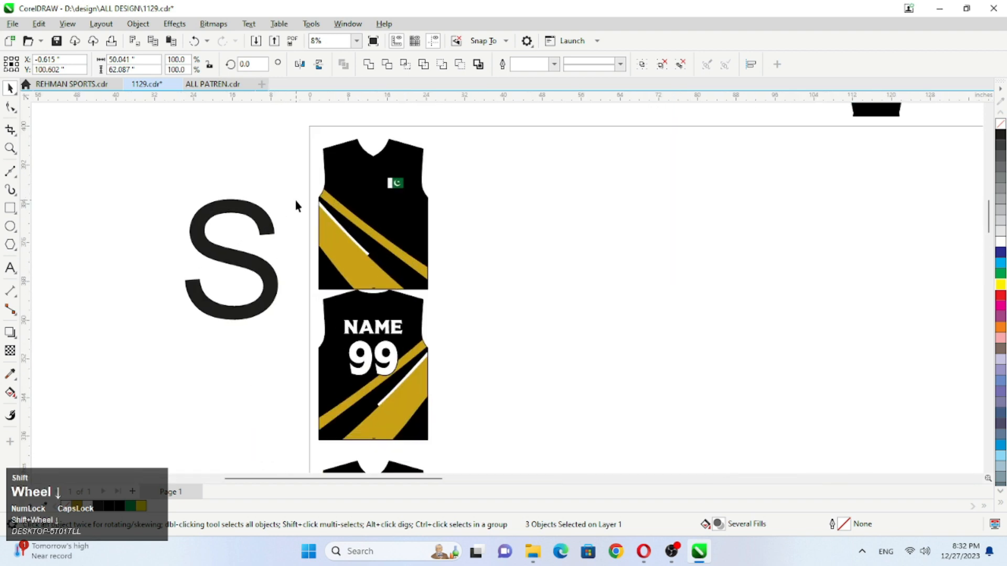
click(296, 201)
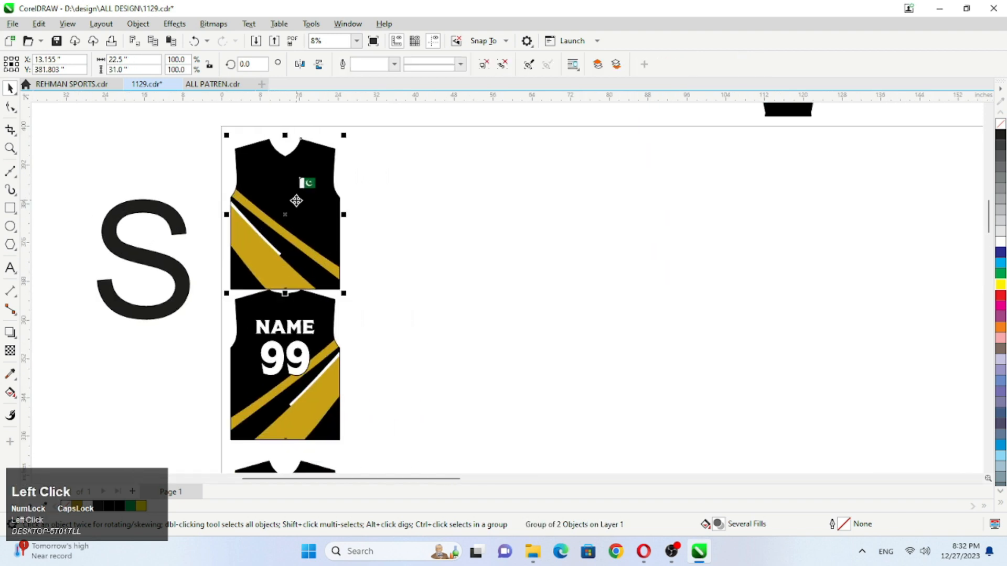
click(150, 60)
text(20)
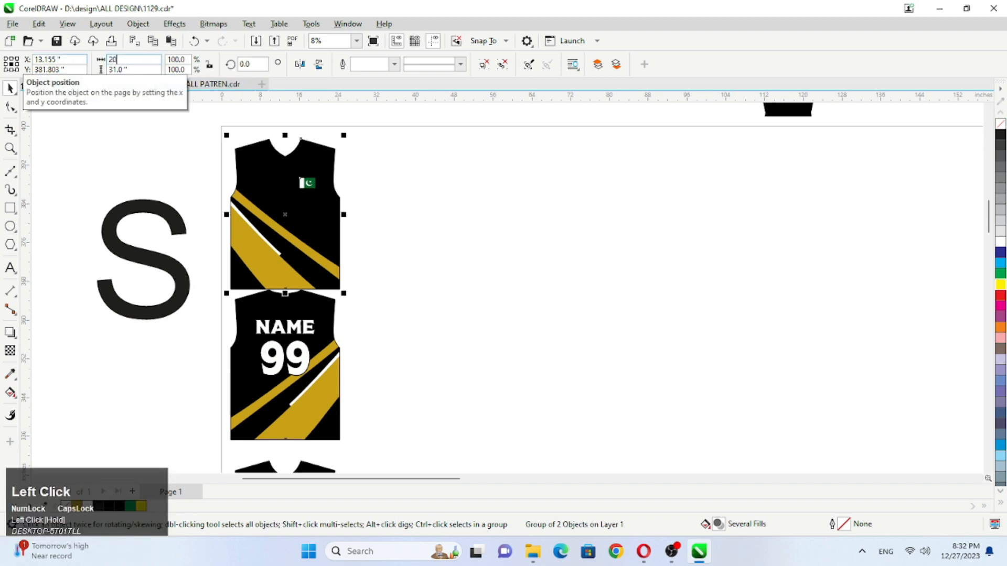
key(Tab)
text(28)
key(Tab)
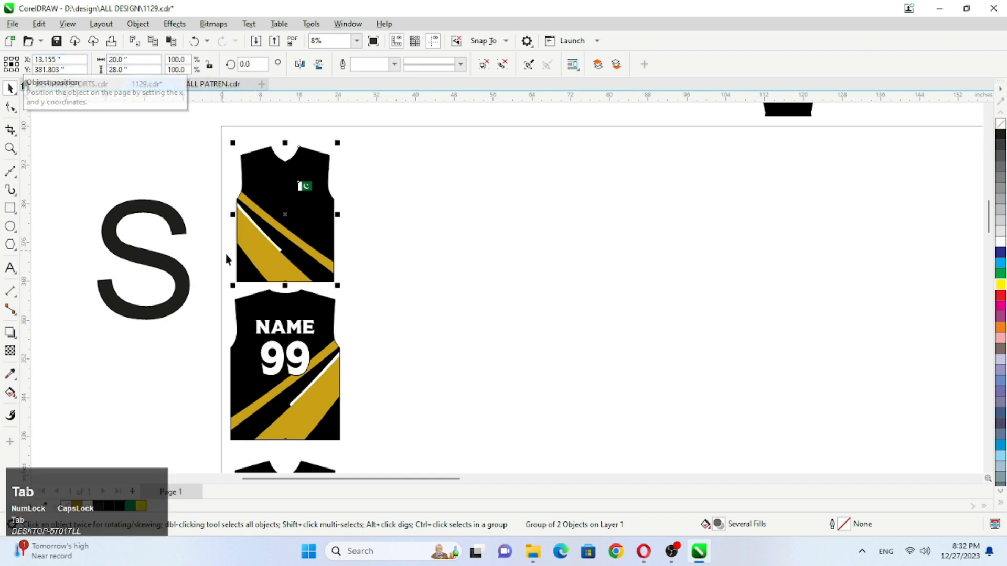
Repeat the 20 × 28 inch resize on the first set's back panel and move it up just beneath the front panel
click(265, 304)
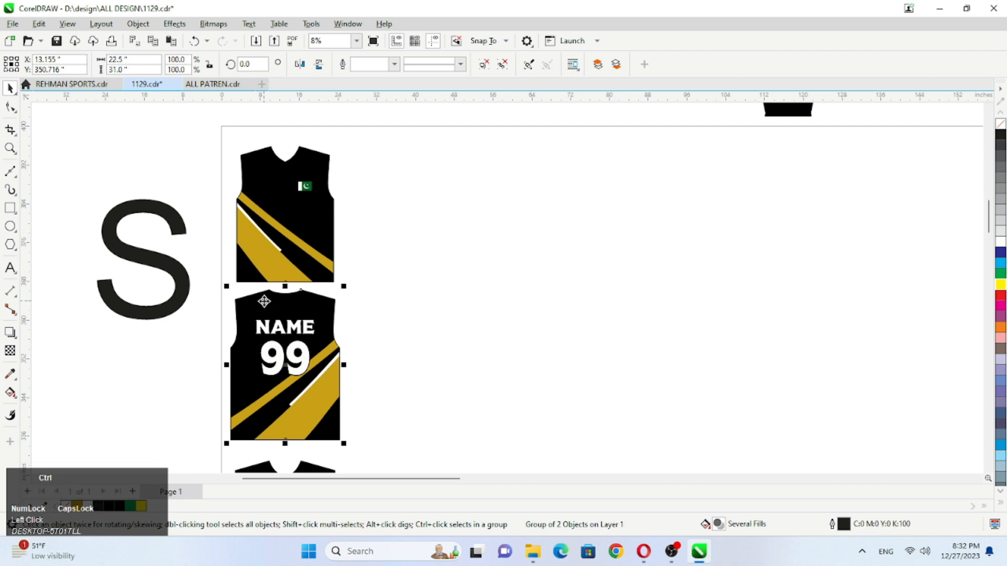
key(ctrl+r)
scroll(265, 300, up, 5)
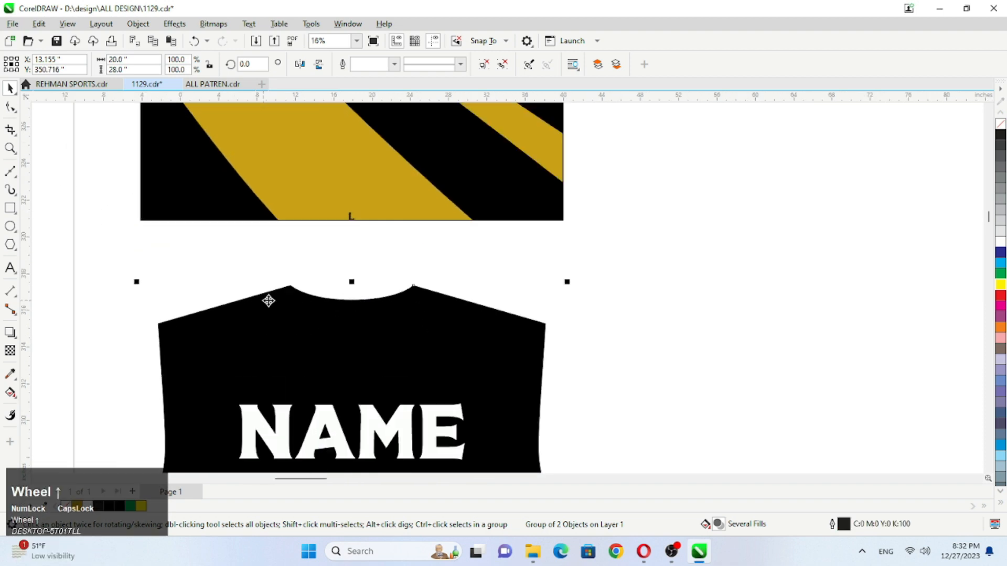
drag(416, 346, 420, 153)
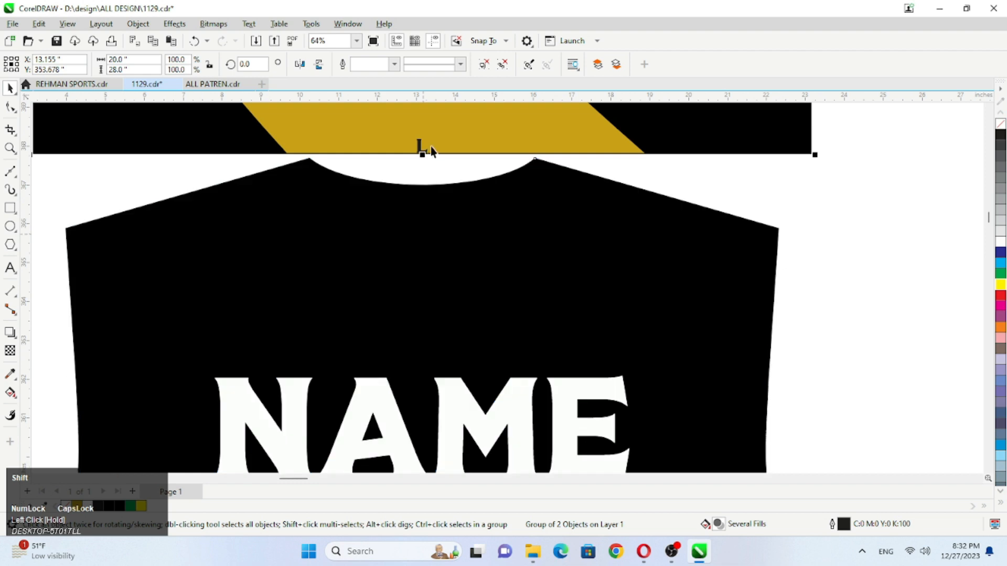
Change the small size mark at the bottom edge of the first set's front panel to S
scroll(414, 160, up, 5)
click(10, 268)
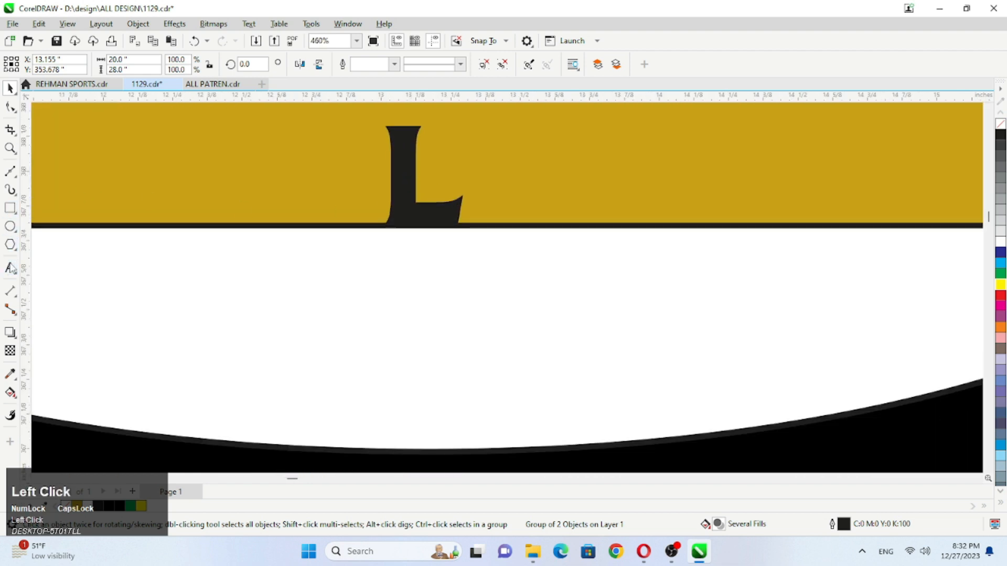
click(417, 169)
key(ctrl+a)
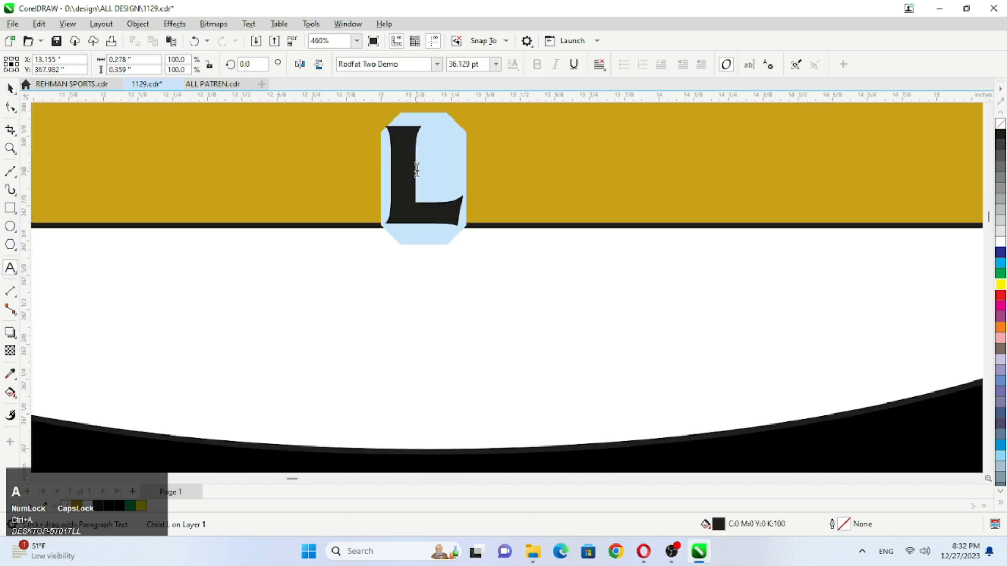
text(S)
Change the small size mark at the bottom edge of the first set's back panel to S
scroll(417, 169, down, 5)
scroll(418, 170, down, 3)
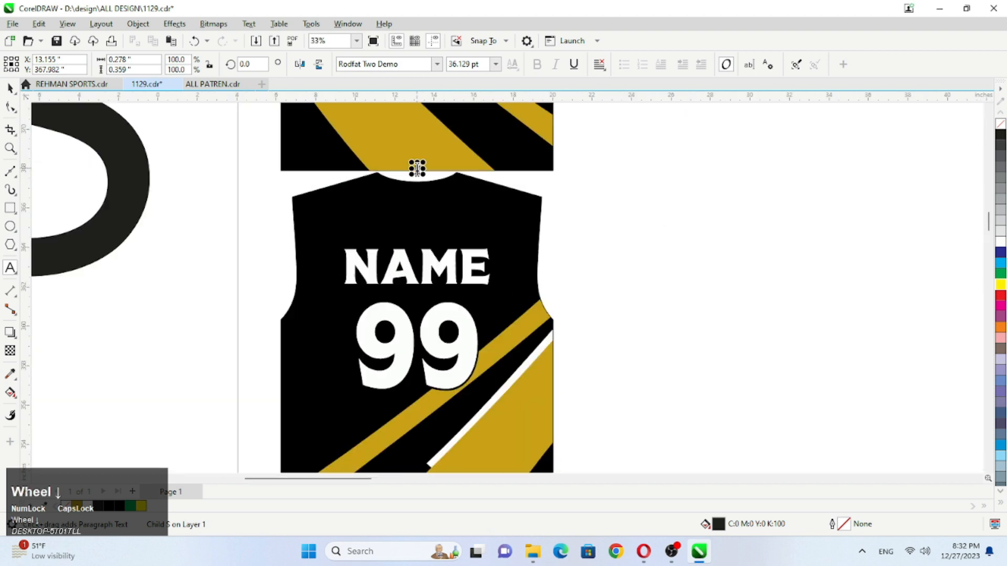
scroll(417, 367, up, 4)
scroll(423, 338, up, 4)
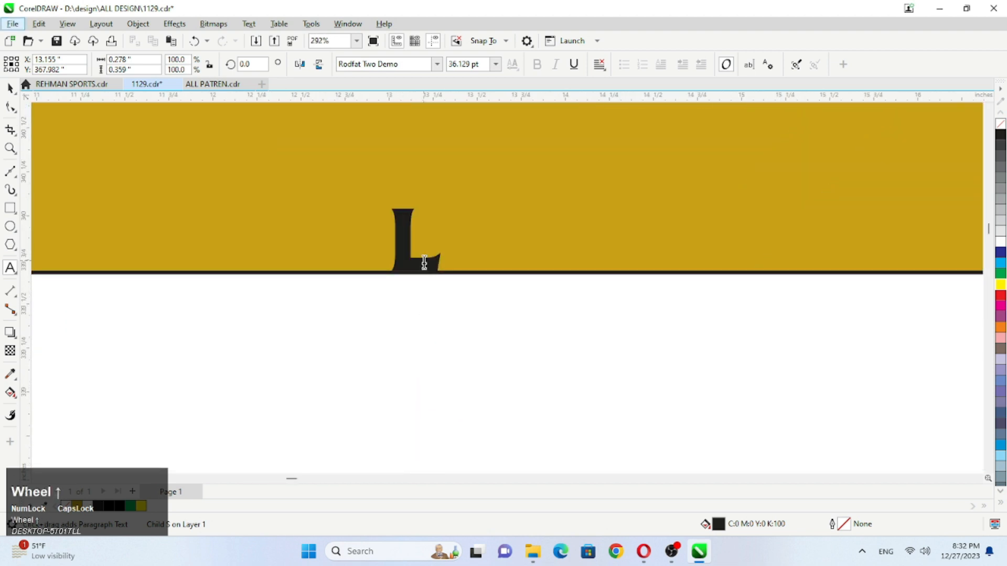
click(424, 263)
key(ctrl+a)
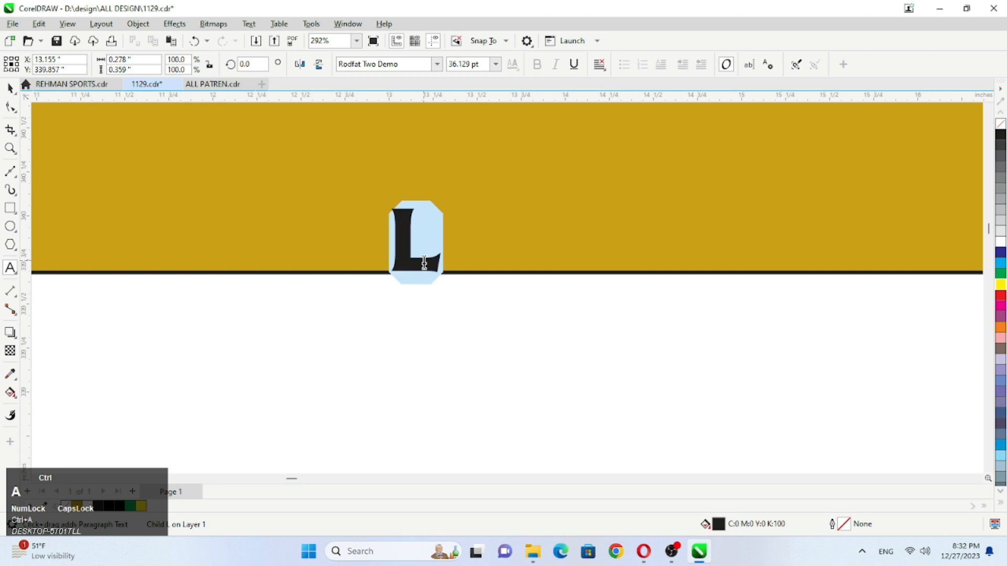
text(S)
Change the large size labels beside the second and third jersey sets to M and L
scroll(423, 262, down, 6)
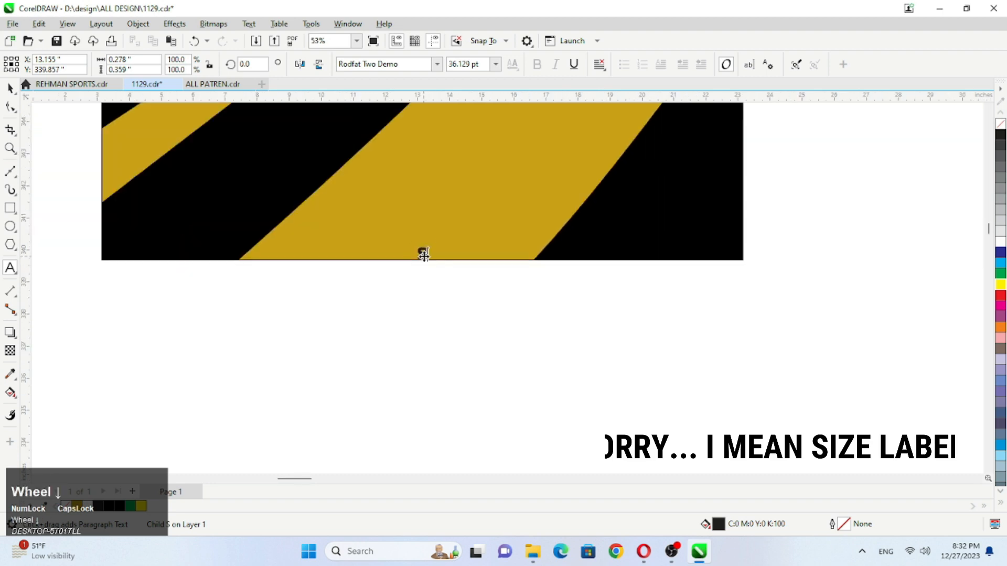
scroll(423, 256, down, 1)
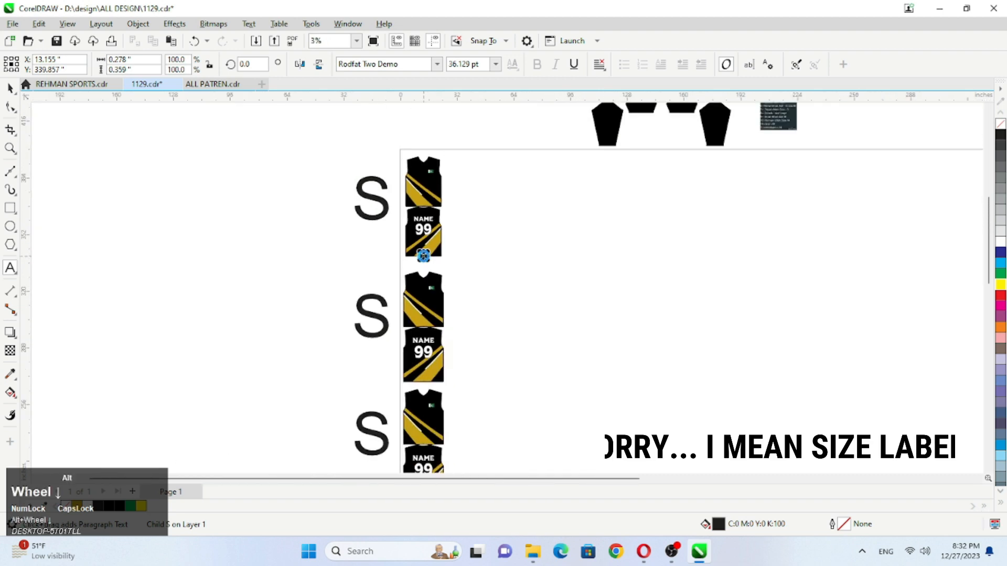
scroll(281, 227, down, 1)
scroll(207, 238, down, 2)
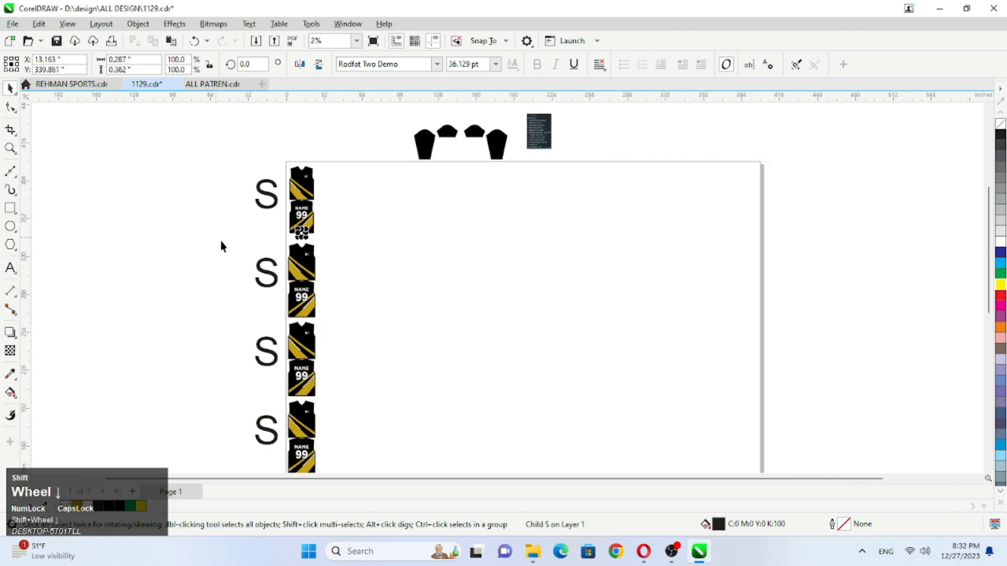
click(12, 269)
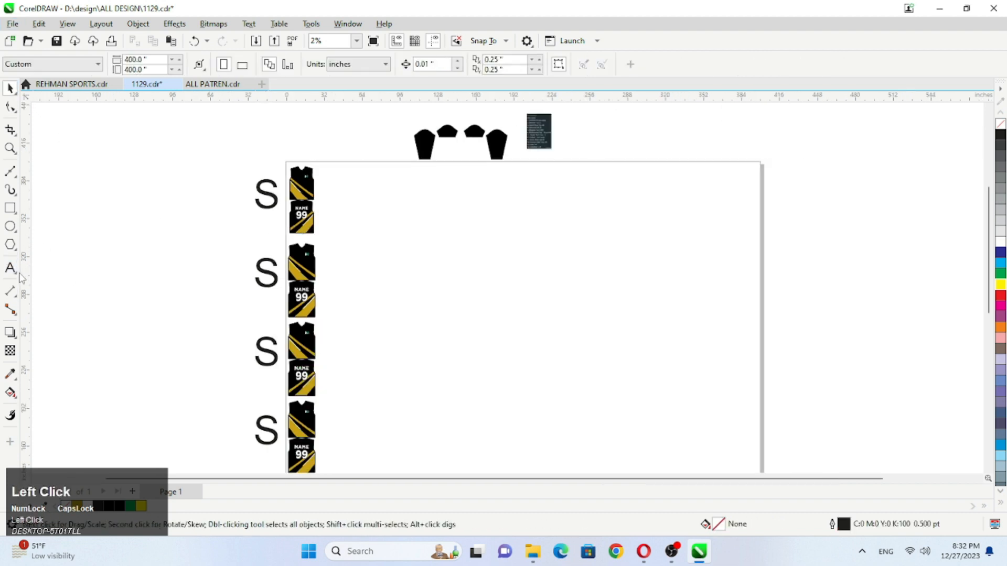
click(268, 273)
key(ctrl+a)
text(M)
click(258, 344)
key(ctrl+a)
text(L)
Change the large size labels beside the fourth and fifth jersey sets to XL and 2XL
click(267, 434)
key(ctrl+a)
text(XL)
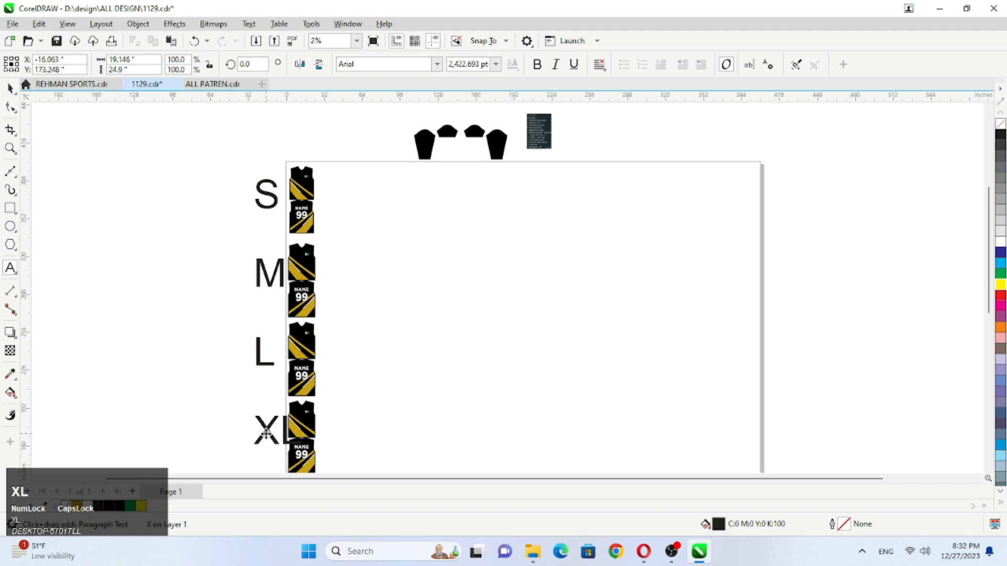
scroll(266, 433, down, 3)
click(268, 373)
key(ctrl+a)
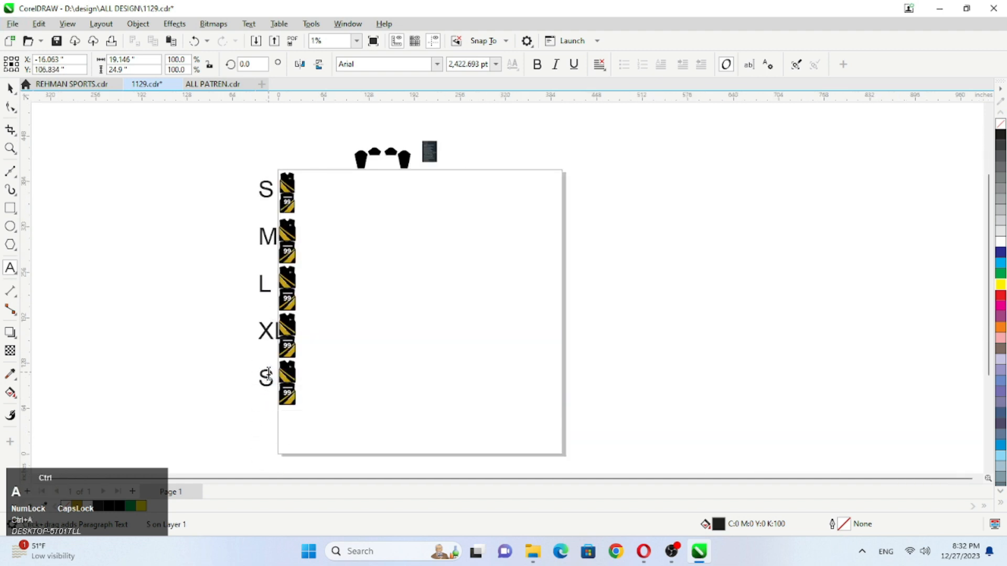
text(2XL)
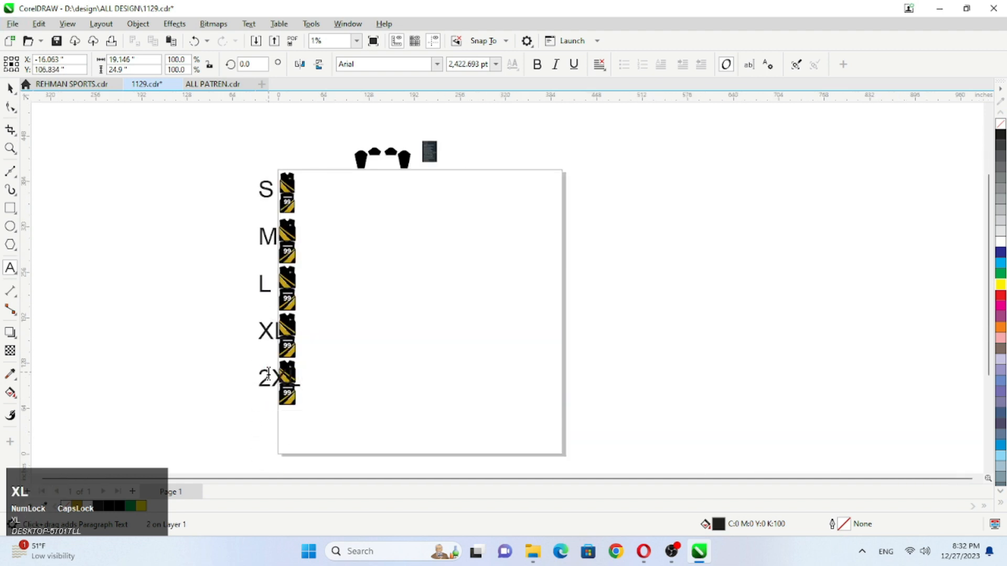
key(Escape)
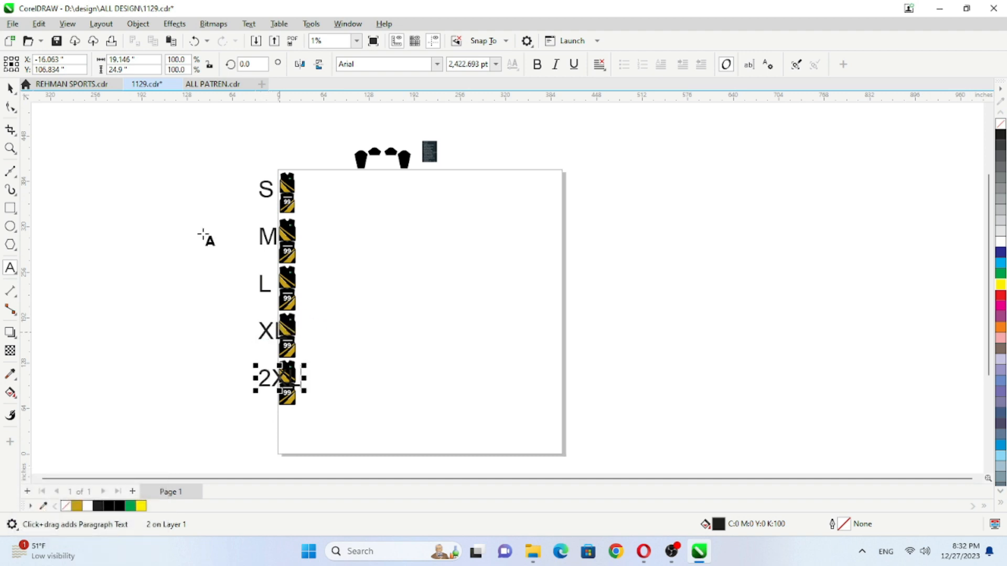
Select all five large size labels, S to 2XL, and align them to their right edges
click(10, 88)
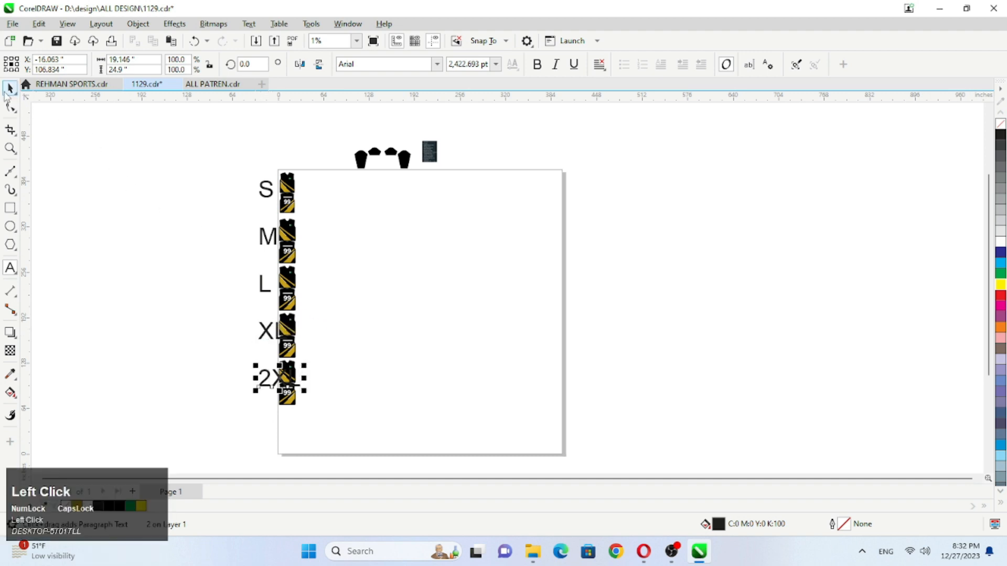
shift+click(264, 339)
shift+click(263, 288)
shift+click(269, 243)
shift+click(265, 198)
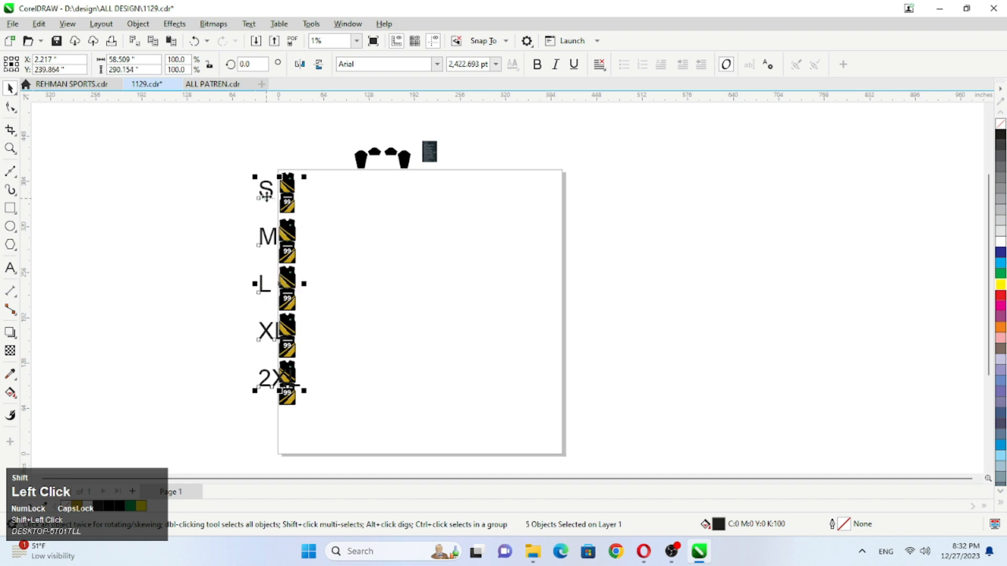
scroll(266, 196, up, 3)
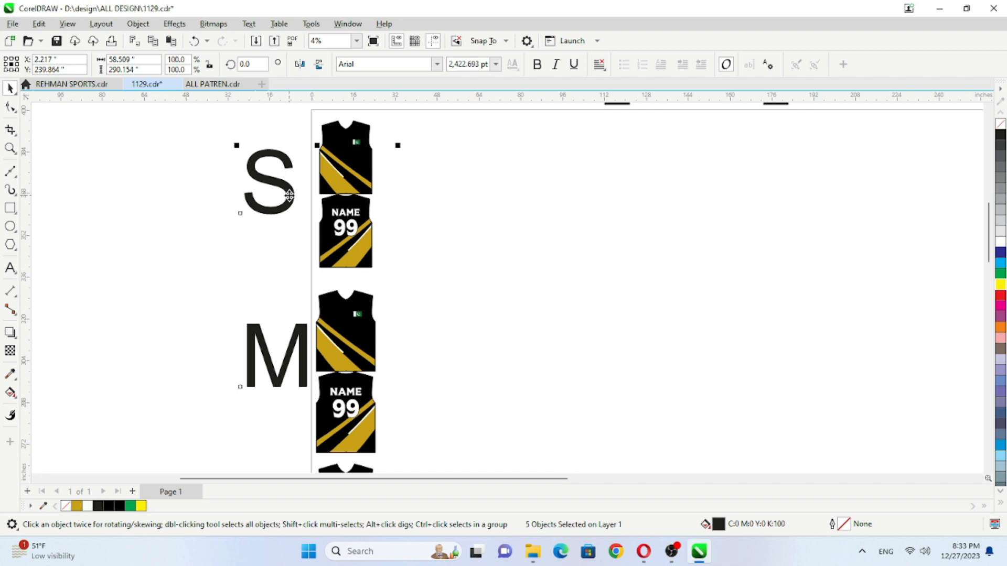
scroll(289, 195, up, 2)
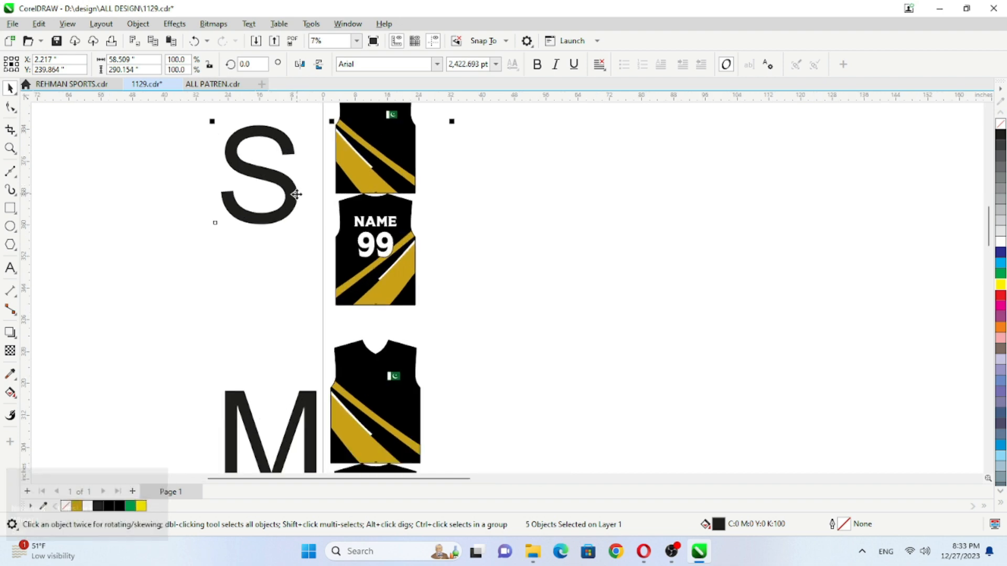
key(r)
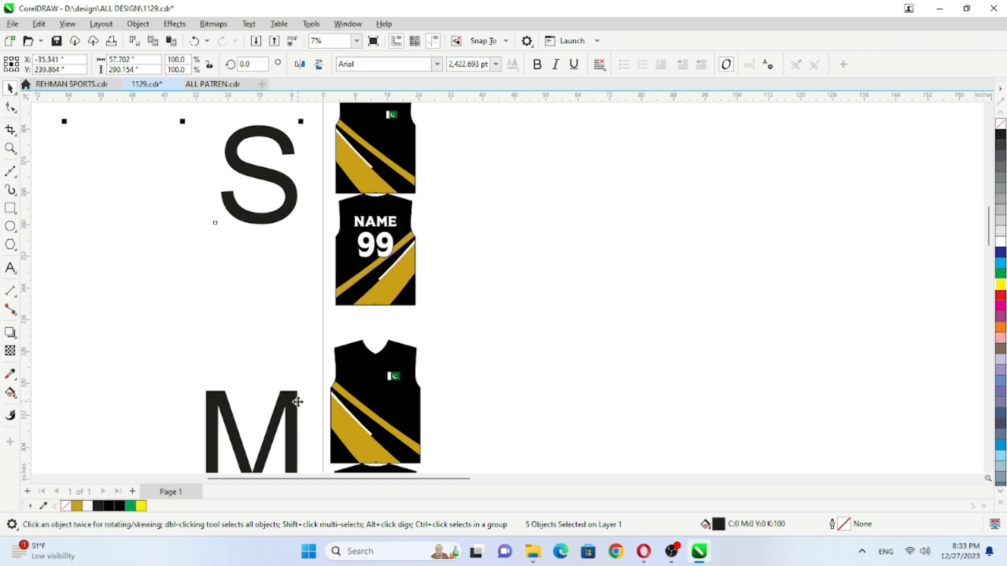
Resize the second jersey set's front panel to 21 inches wide and 28 inches high
scroll(256, 372, down, 5)
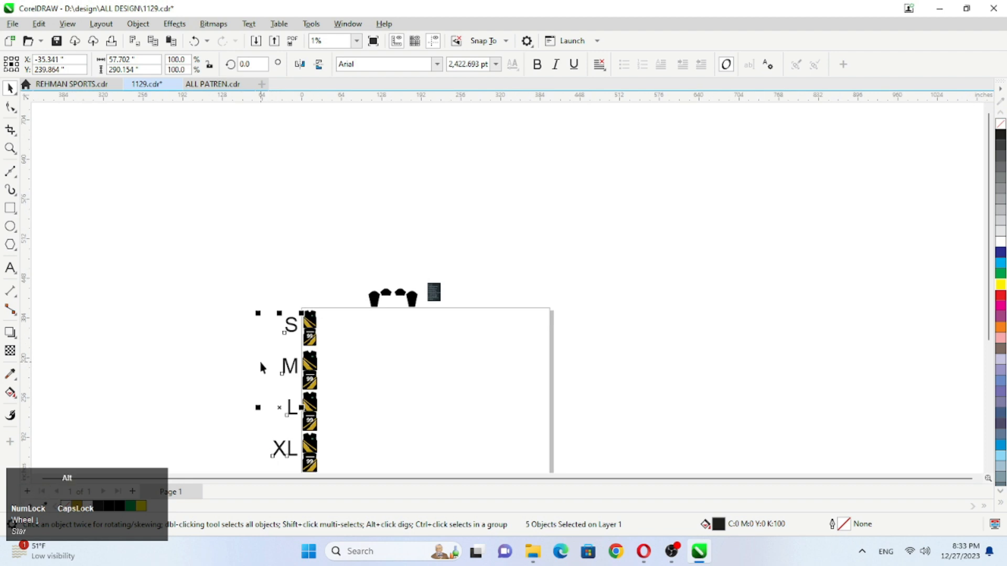
scroll(288, 439, down, 2)
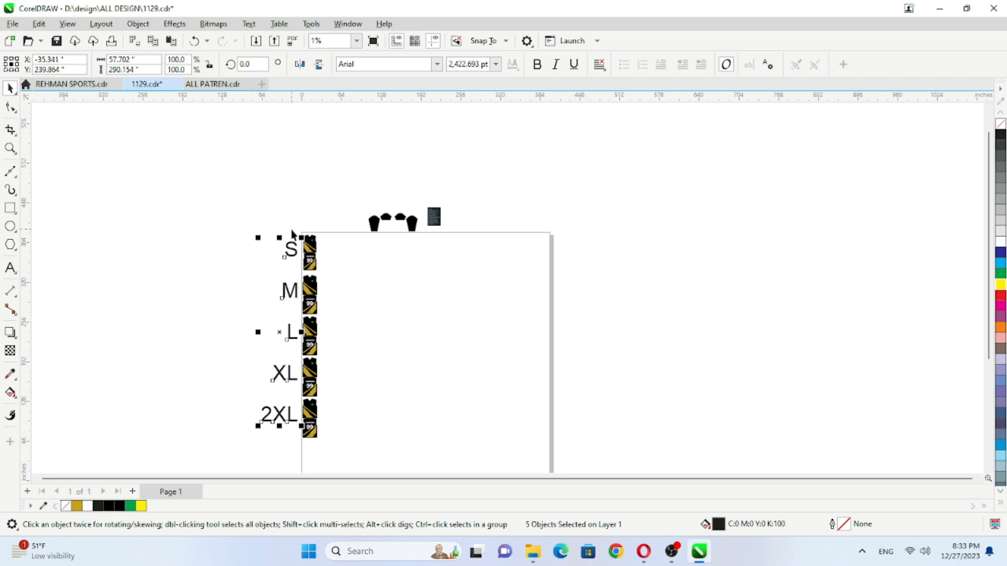
scroll(310, 251, up, 2)
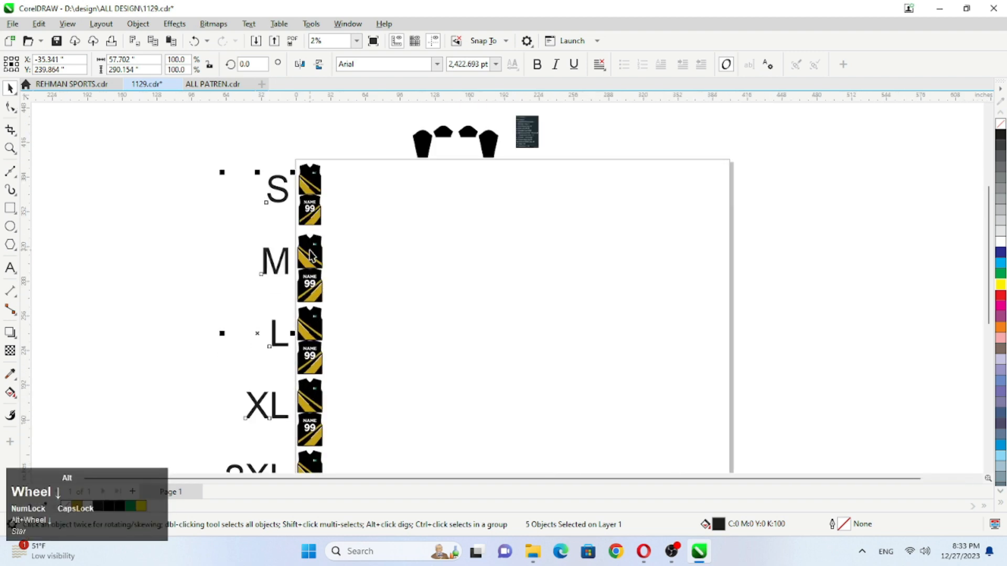
click(302, 215)
scroll(303, 215, up, 5)
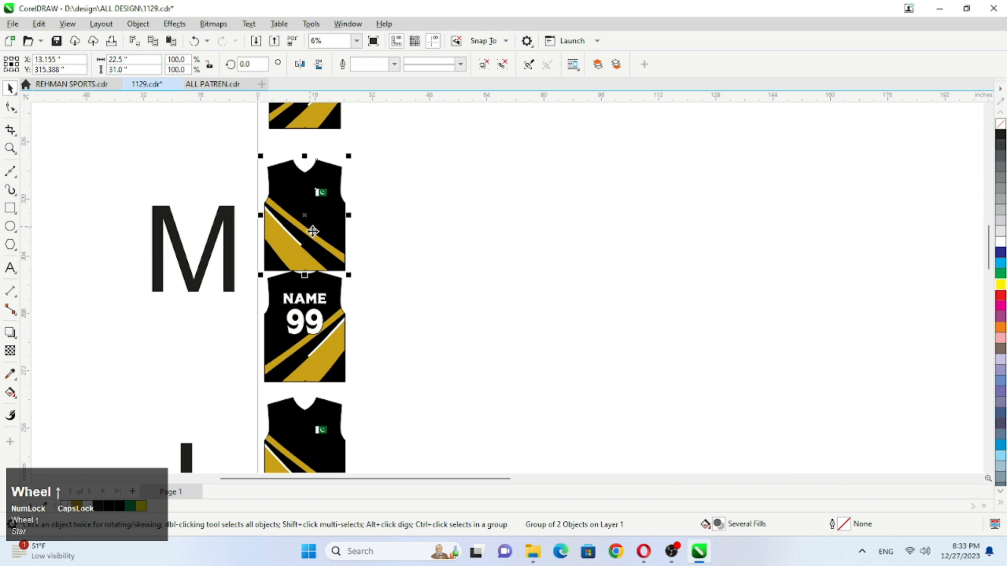
click(135, 59)
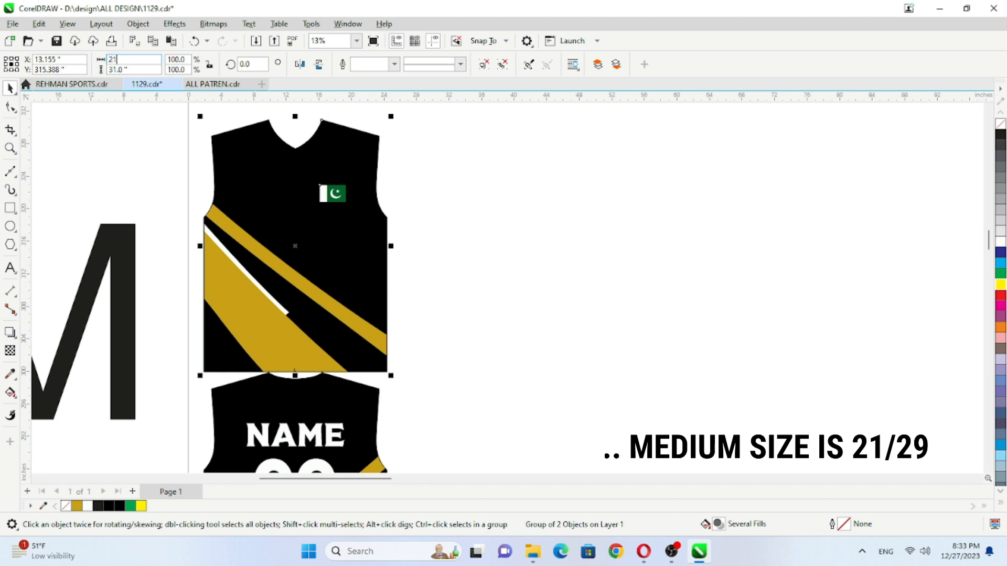
key(Tab)
text(28)
key(Tab)
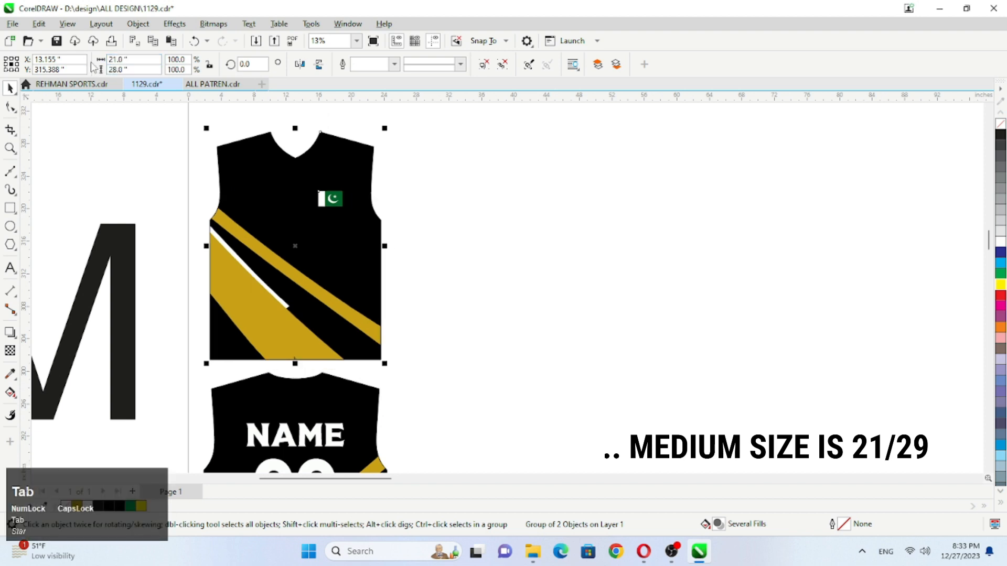
Repeat the 21 by 28 inch resize on the M set's back panel and move it up against the front panel's lower edge
click(258, 414)
key(ctrl+r)
drag(277, 407, 278, 389)
scroll(286, 367, up, 2)
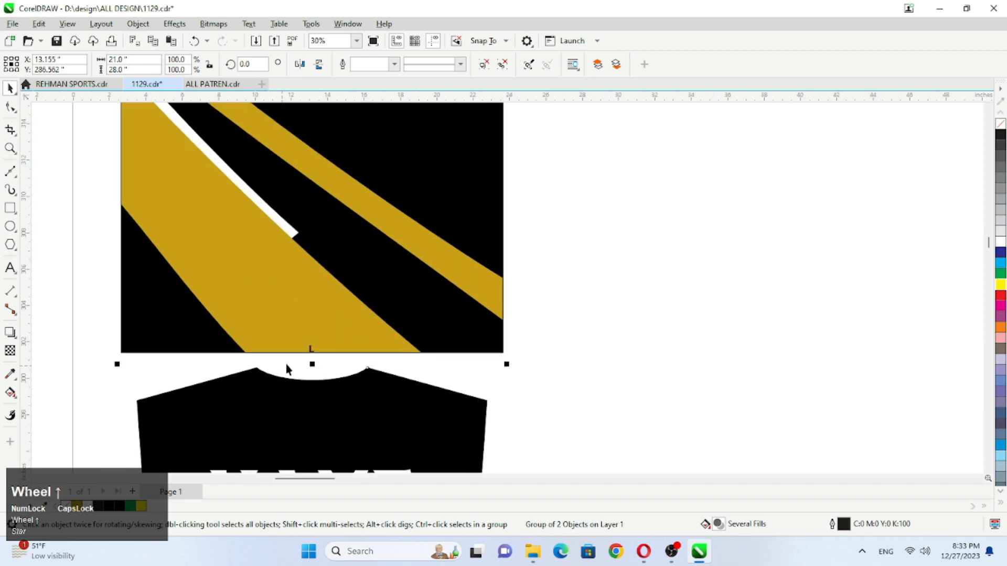
scroll(285, 367, up, 2)
drag(337, 445, 338, 420)
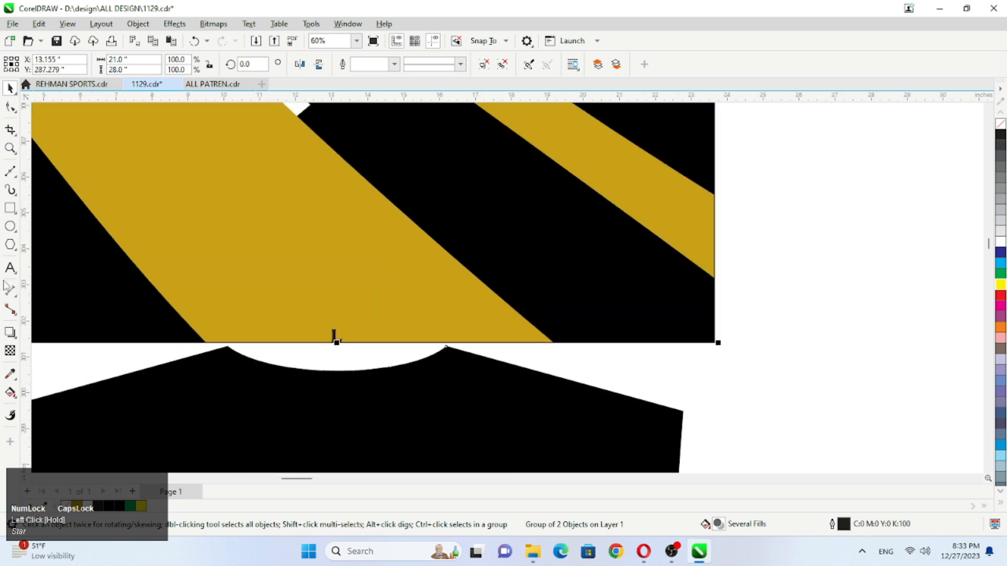
Change the small size mark at the bottom edge of the second set's front panel to M
click(10, 268)
scroll(330, 336, up, 4)
click(349, 340)
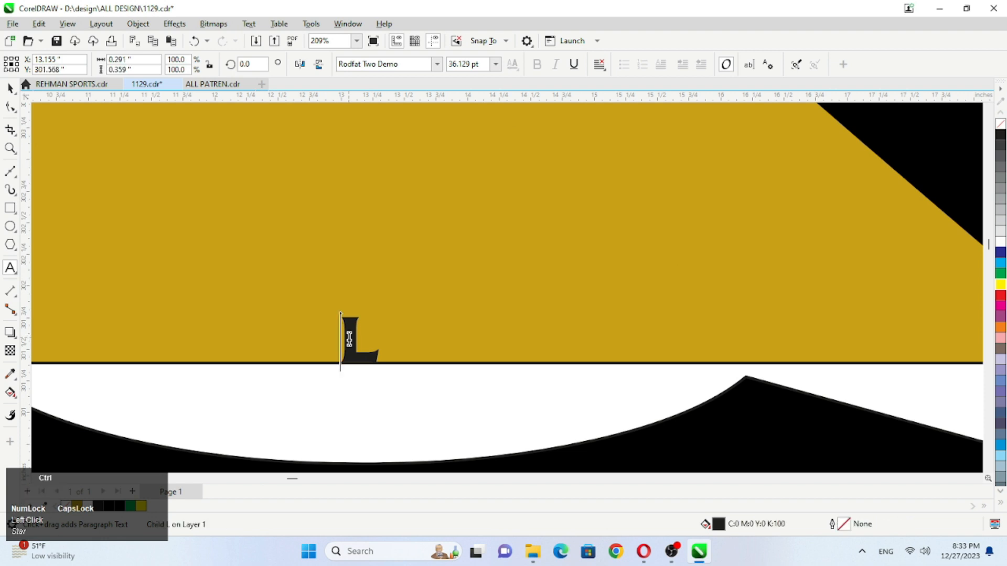
key(ctrl+a)
text(M)
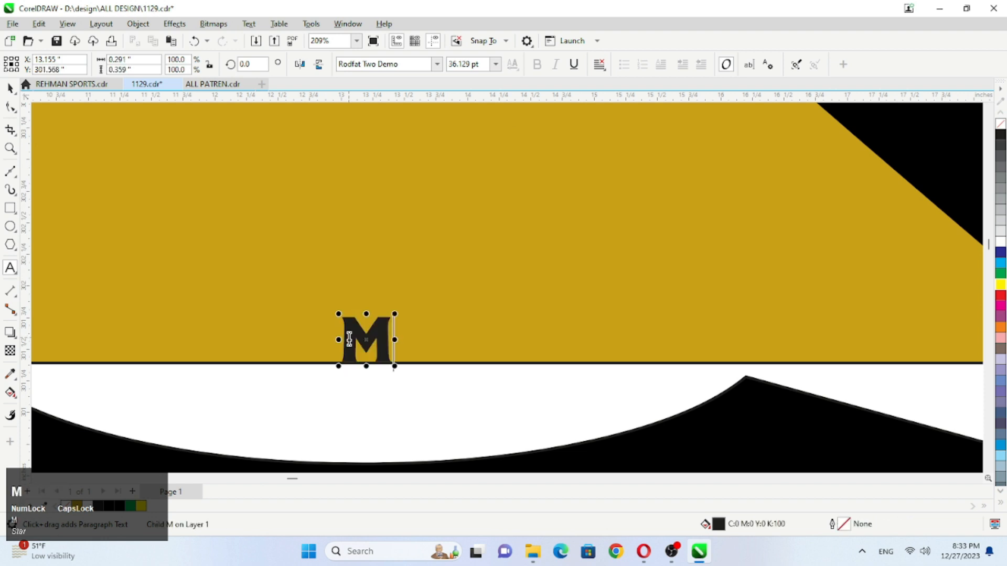
Change the small size mark at the bottom edge of the second set's back panel to M
scroll(351, 338, down, 10)
scroll(344, 396, up, 5)
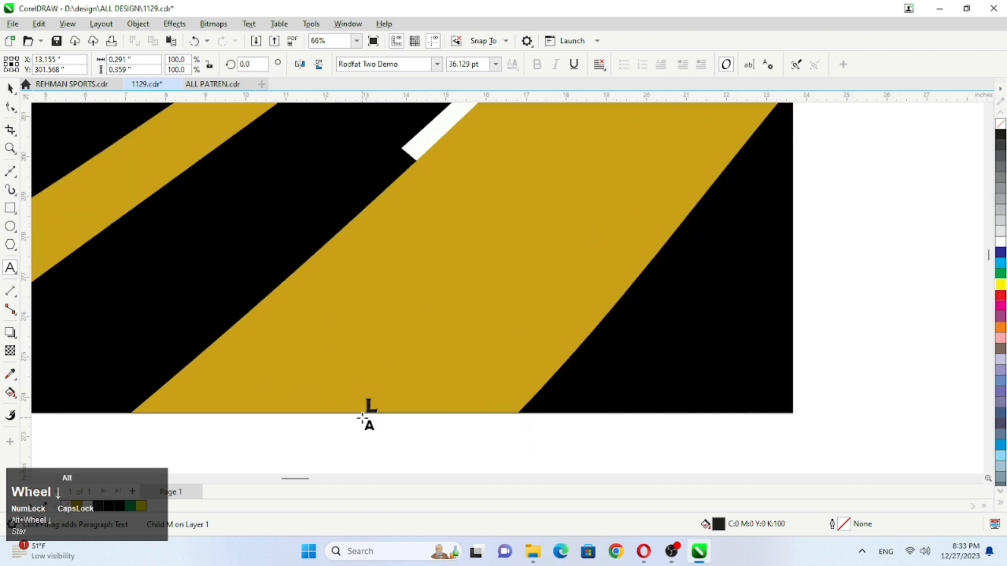
scroll(362, 417, up, 2)
click(377, 398)
key(ctrl+a)
text(M)
scroll(317, 332, down, 9)
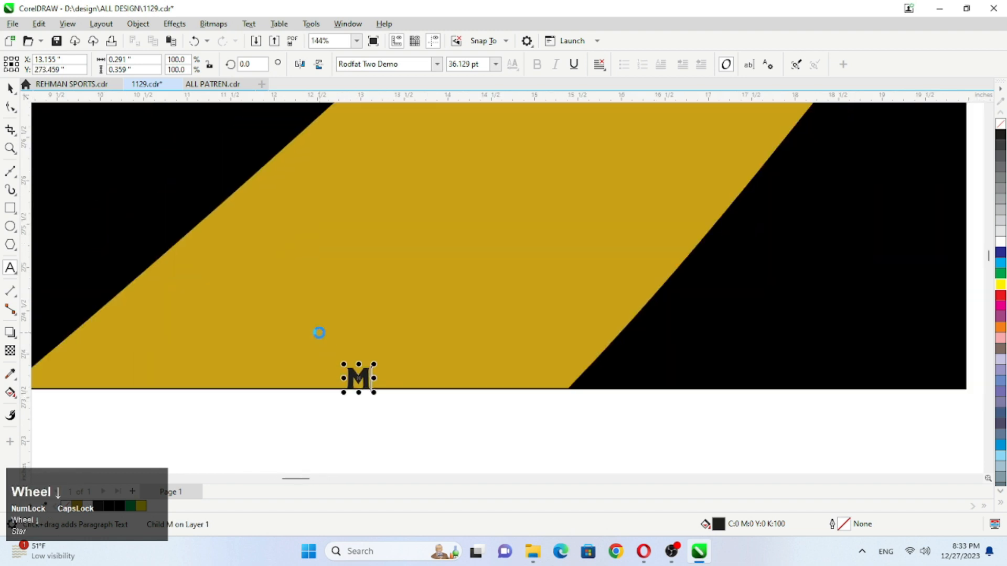
Change the small size mark at the bottom edge of the fourth set's front panel to XL
scroll(317, 333, down, 3)
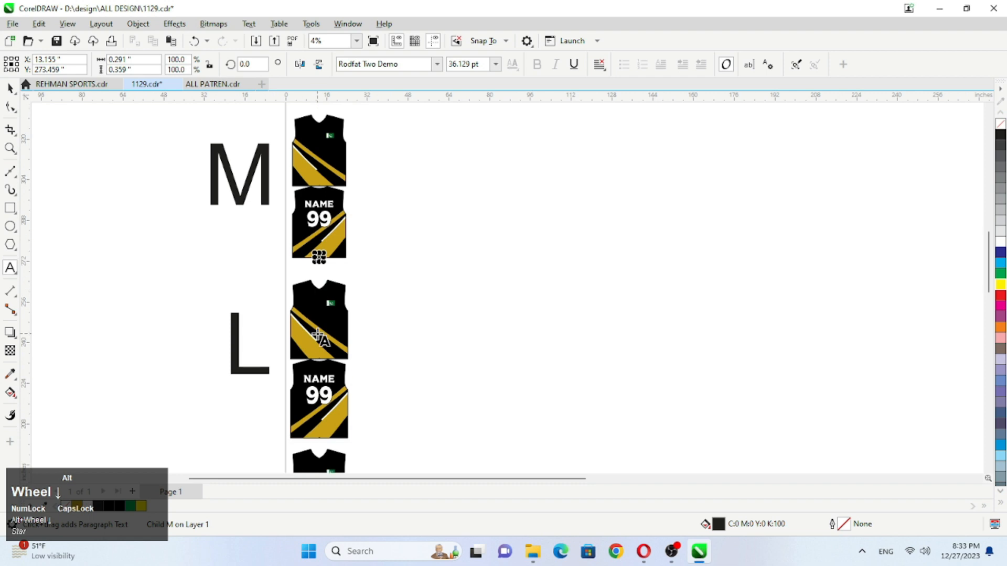
scroll(318, 325, up, 2)
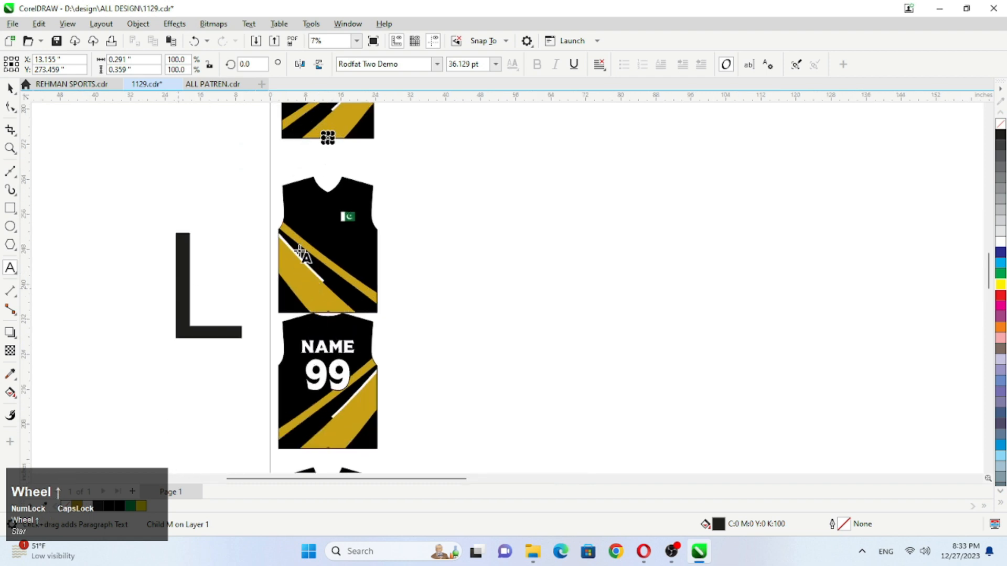
scroll(317, 317, down, 2)
scroll(316, 318, down, 3)
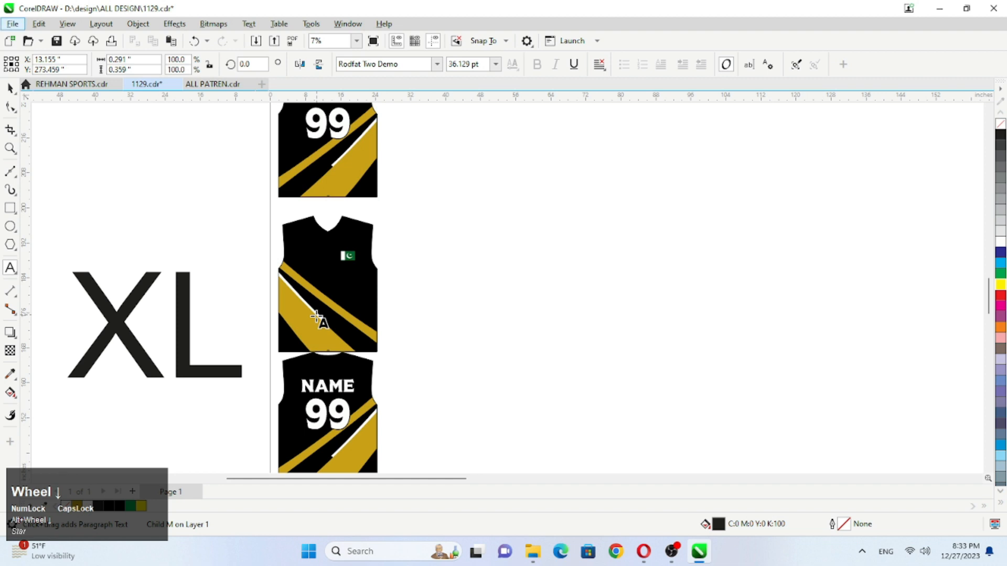
scroll(316, 317, down, 1)
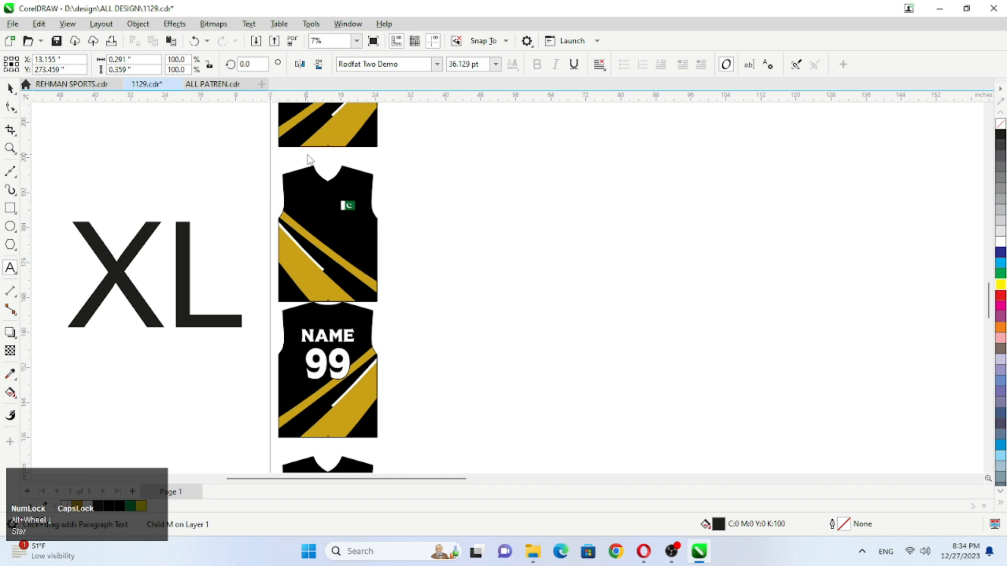
scroll(315, 225, down, 1)
scroll(326, 274, up, 4)
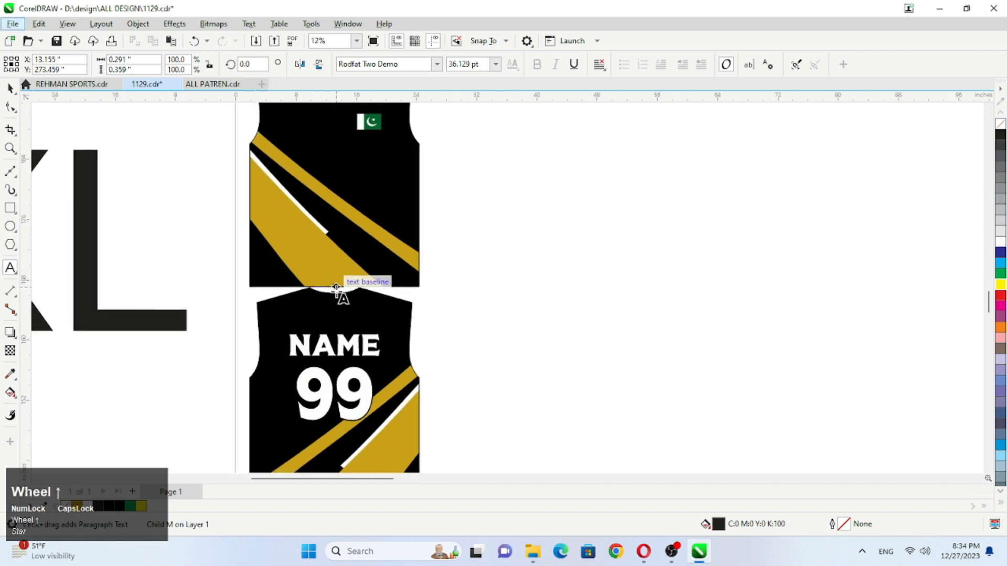
scroll(334, 286, up, 4)
click(326, 262)
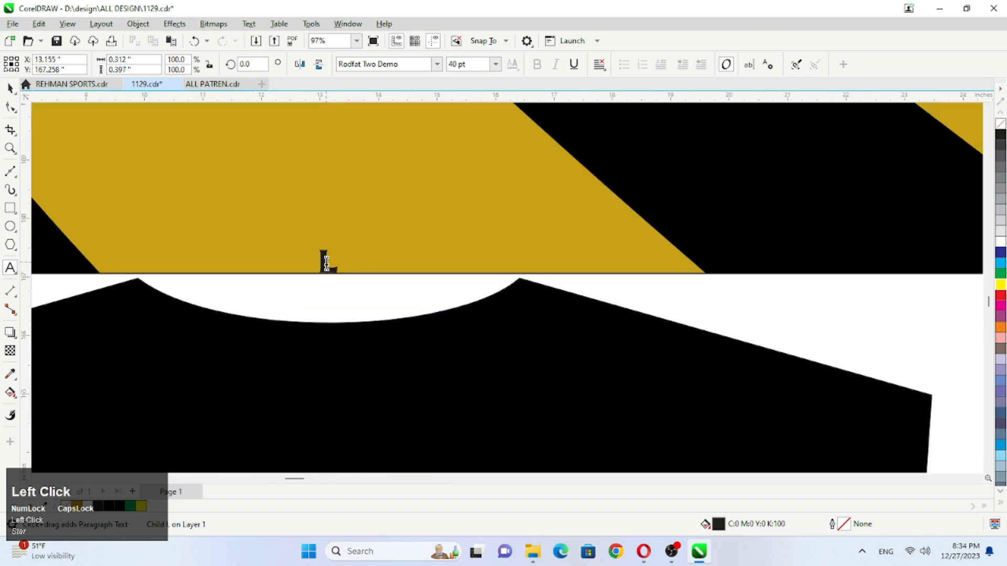
text(X)
Change the small size mark at the bottom edge of the fourth set's back panel to XL
scroll(326, 262, down, 8)
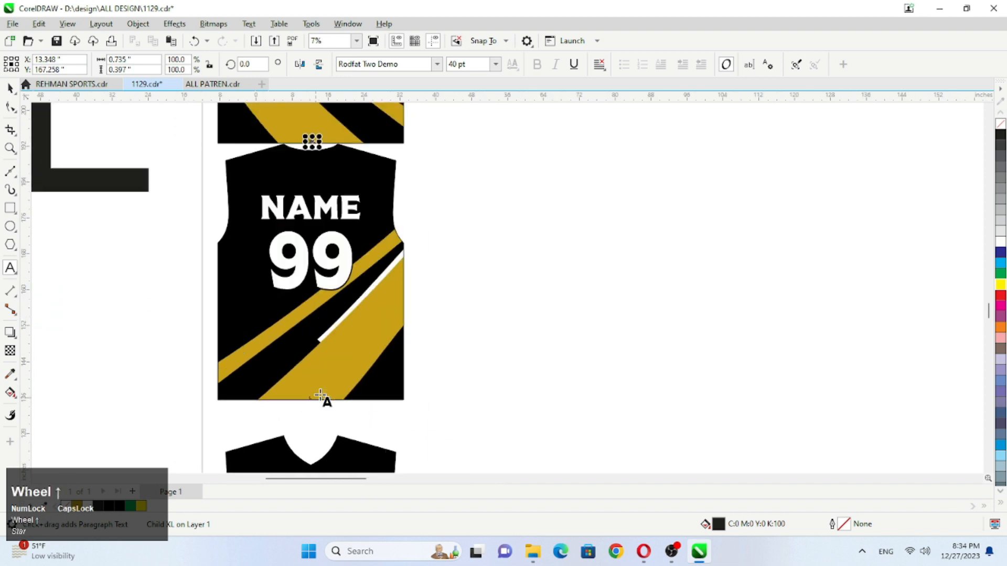
scroll(318, 397, up, 7)
click(286, 372)
text(X)
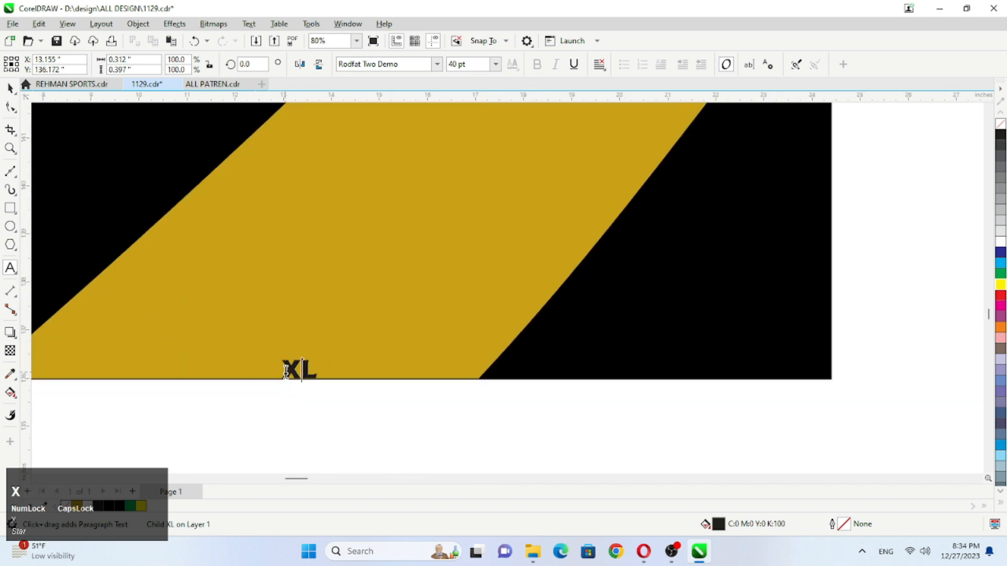
Set the XL set's front panel width to 23.5 inches and repeat the same resize on its back panel
scroll(285, 371, down, 9)
scroll(268, 355, up, 2)
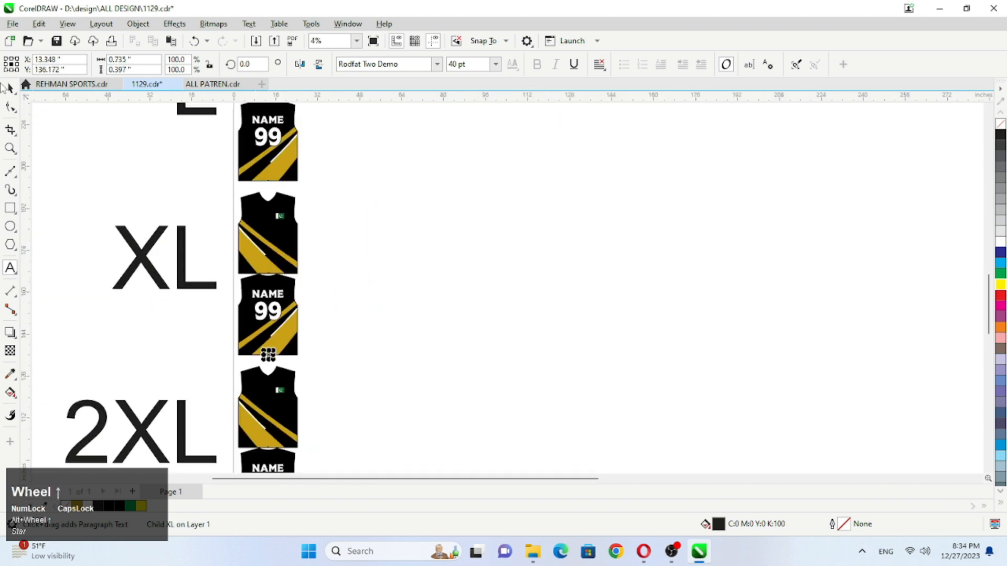
click(10, 89)
click(259, 238)
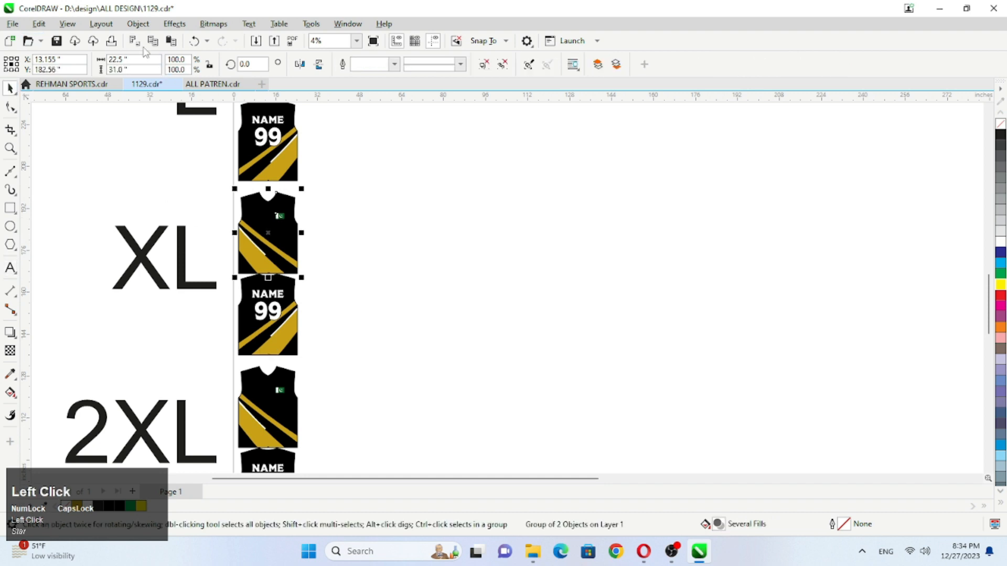
text(23)
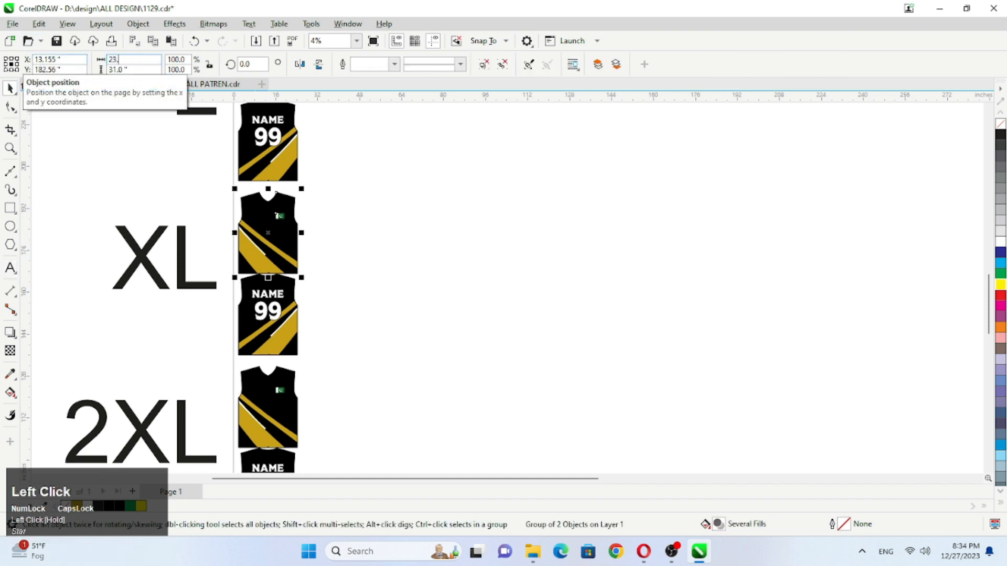
text(.5)
key(Return)
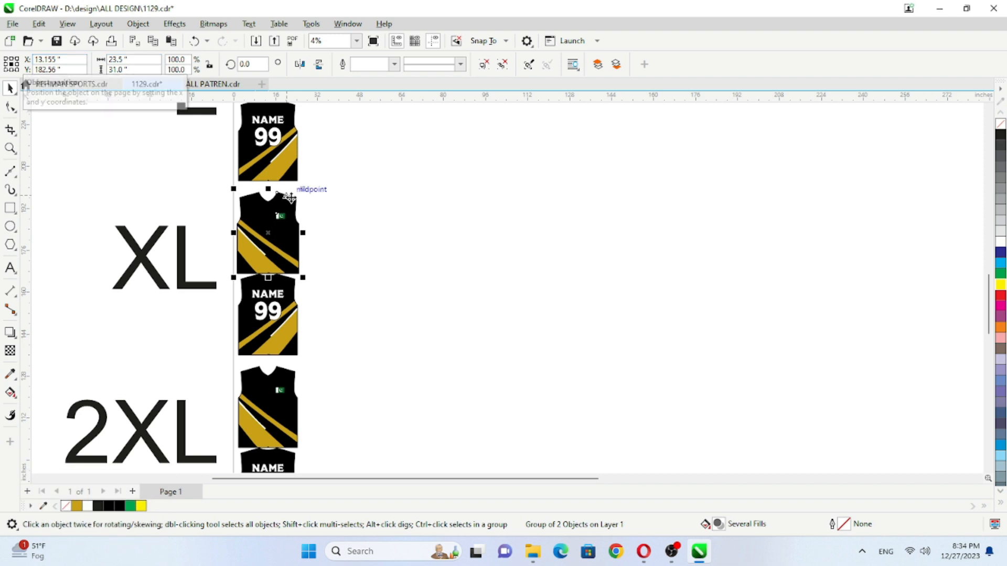
click(281, 291)
key(ctrl+r)
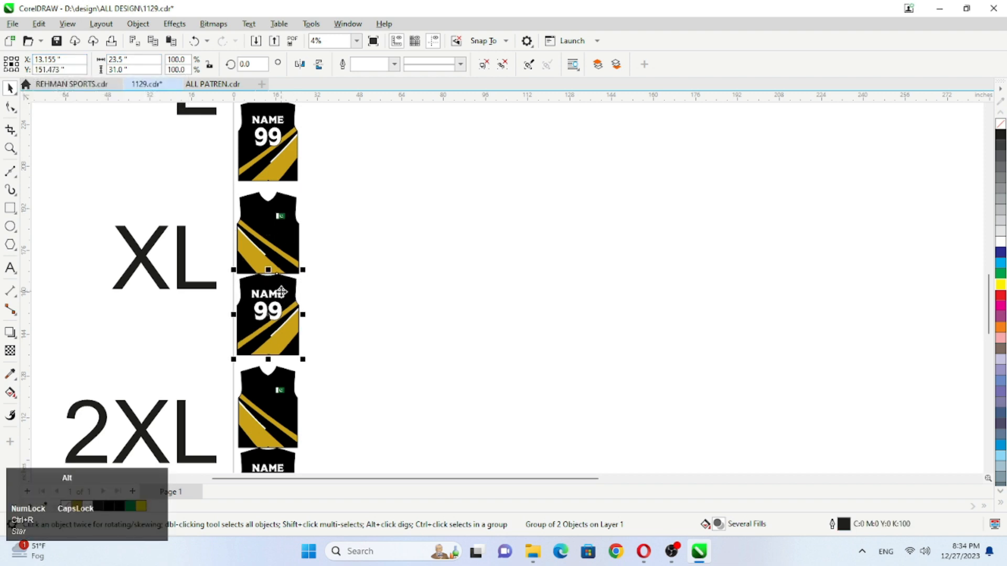
Change the small size mark at the bottom edge of the fifth set's front panel to 2XL
scroll(273, 263, down, 3)
scroll(257, 227, up, 2)
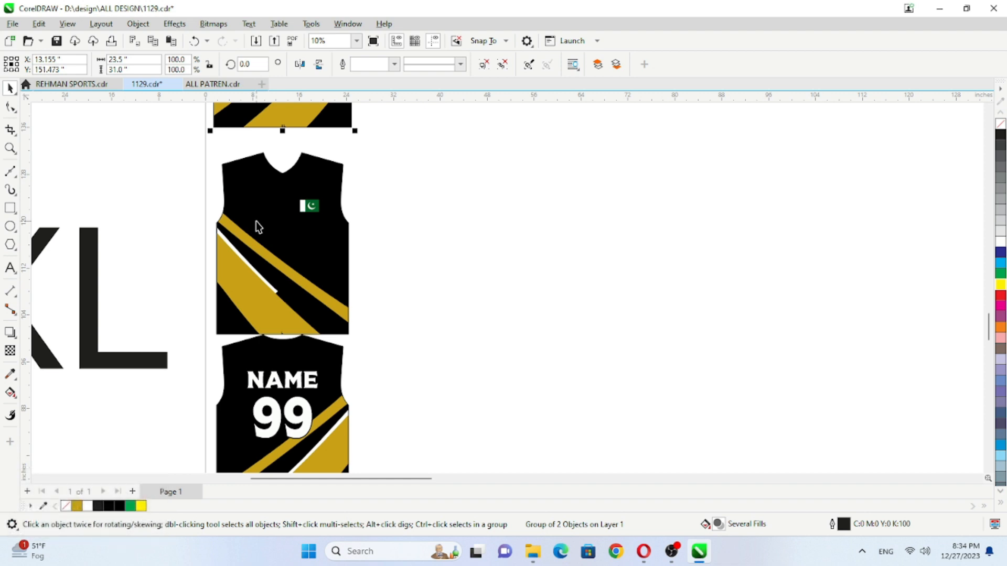
click(257, 226)
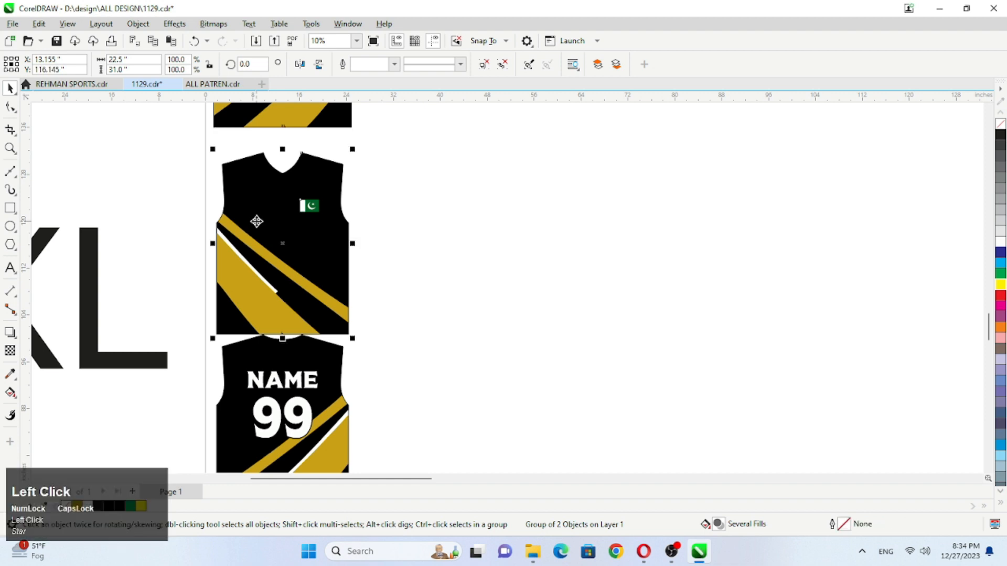
click(11, 269)
scroll(283, 346, up, 5)
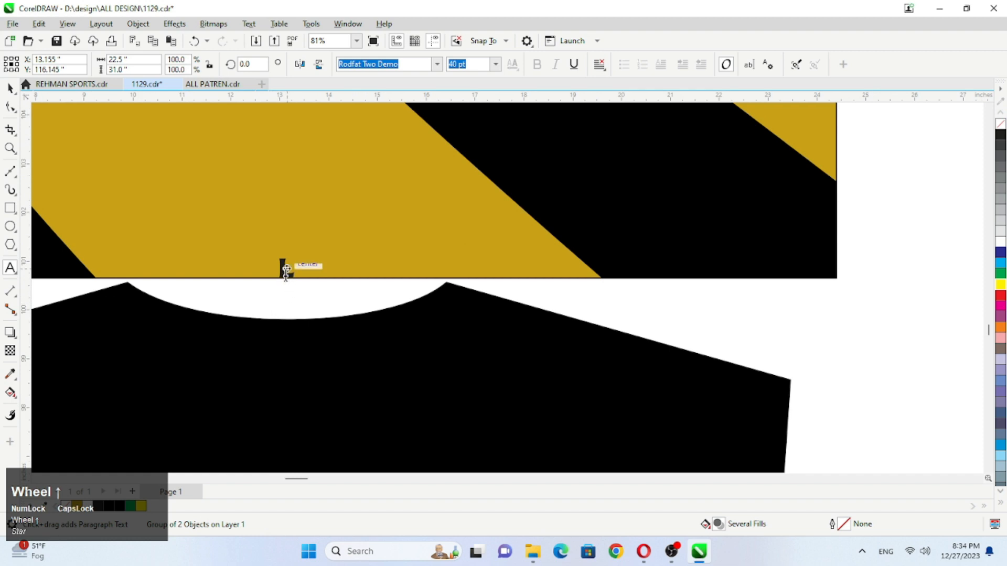
click(286, 270)
text(2XL)
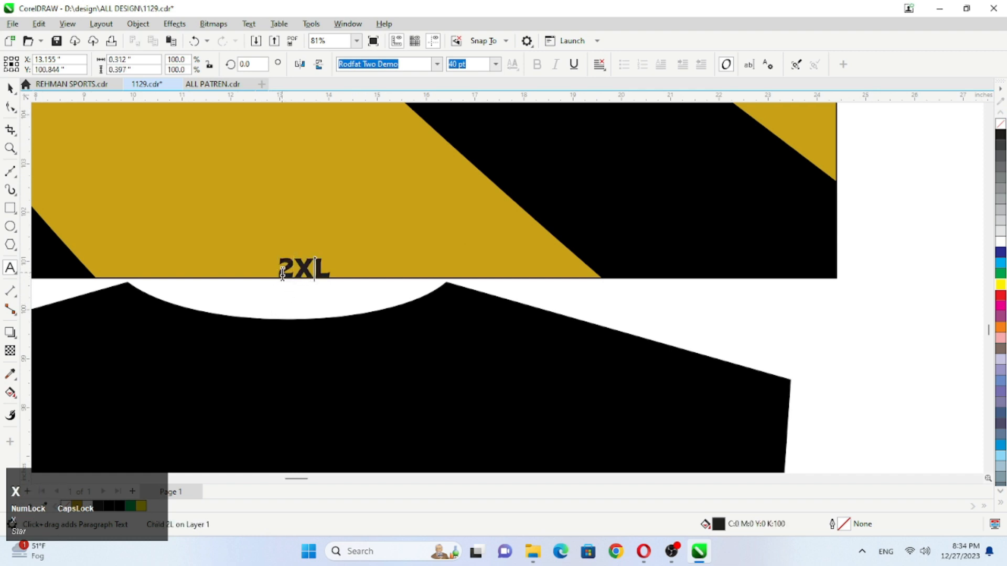
Change the small size mark at the bottom edge of the fifth set's back panel to 2XL
scroll(282, 272, down, 4)
scroll(283, 272, down, 5)
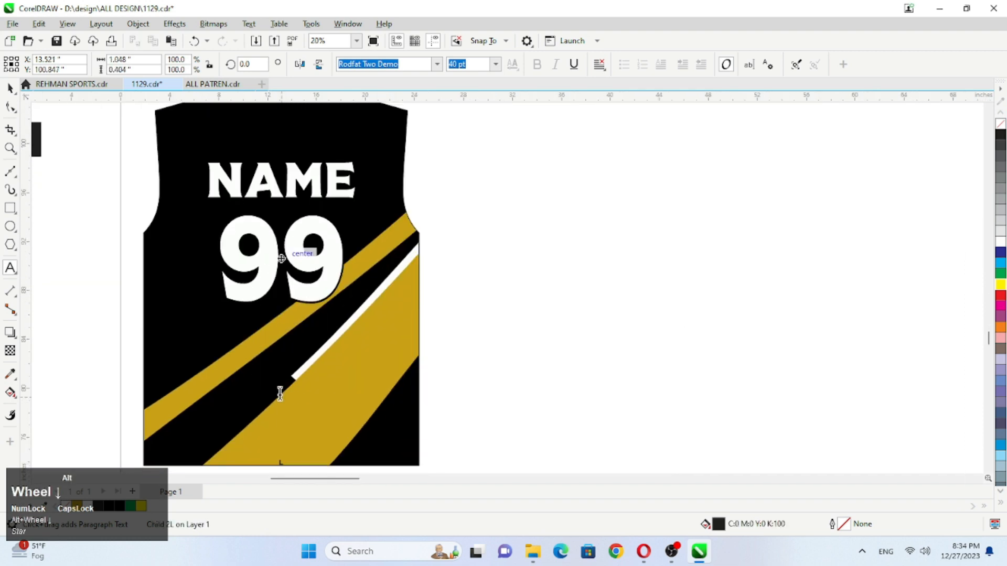
scroll(280, 393, down, 2)
scroll(283, 403, up, 4)
click(286, 303)
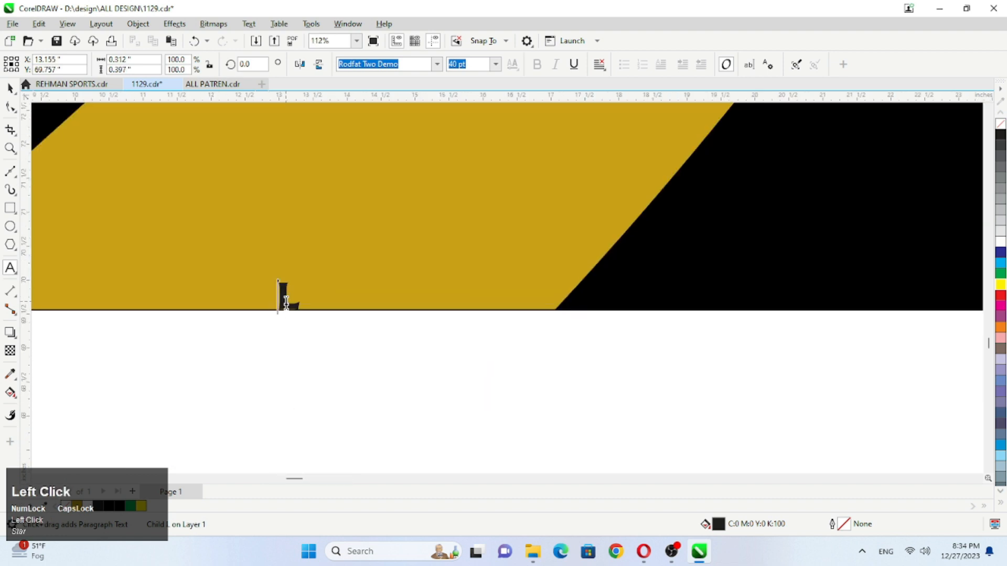
scroll(286, 302, down, 4)
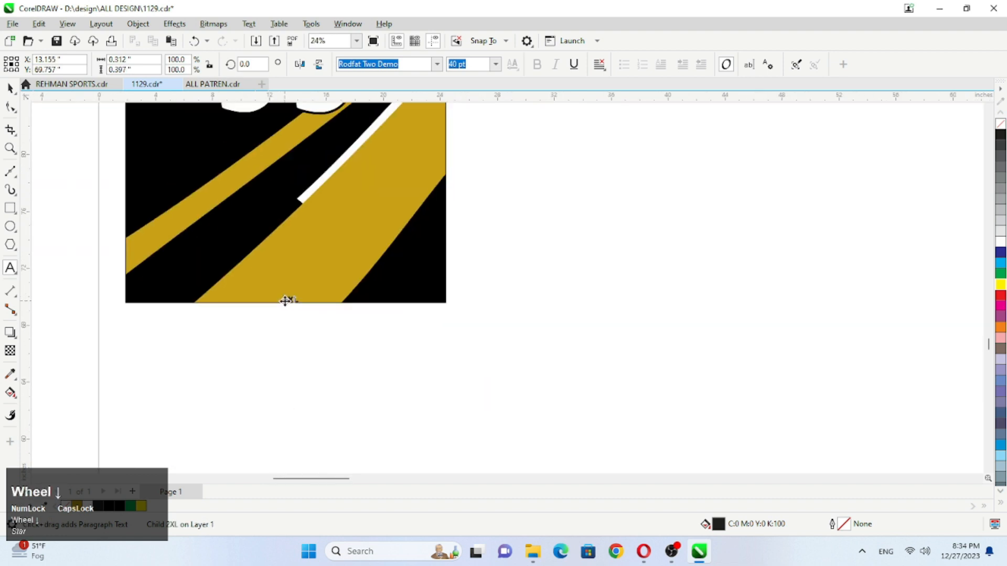
scroll(284, 301, down, 4)
scroll(284, 301, up, 2)
Set the 2XL set's front panel width to 25 inches and repeat the same resize on its back panel
click(10, 89)
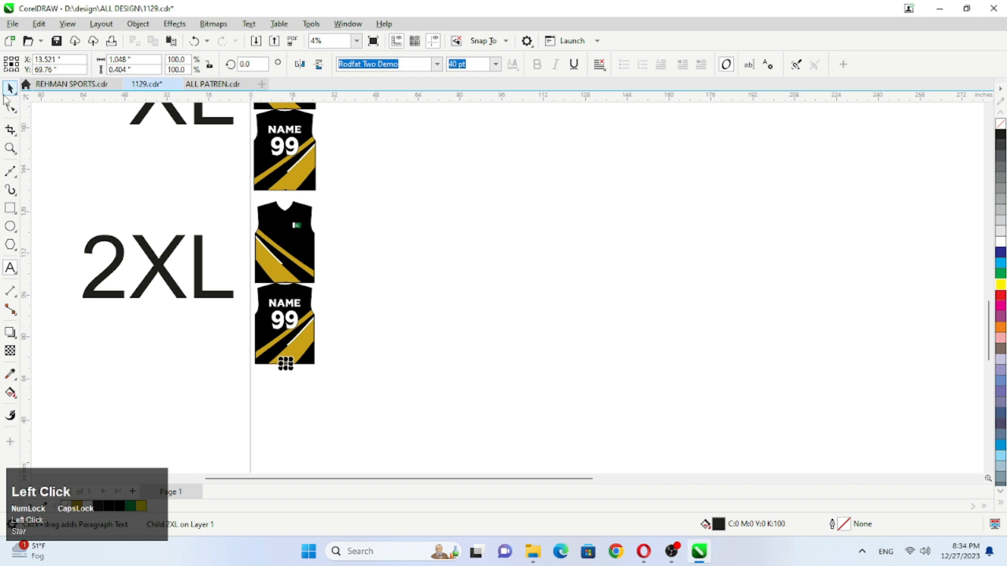
click(259, 252)
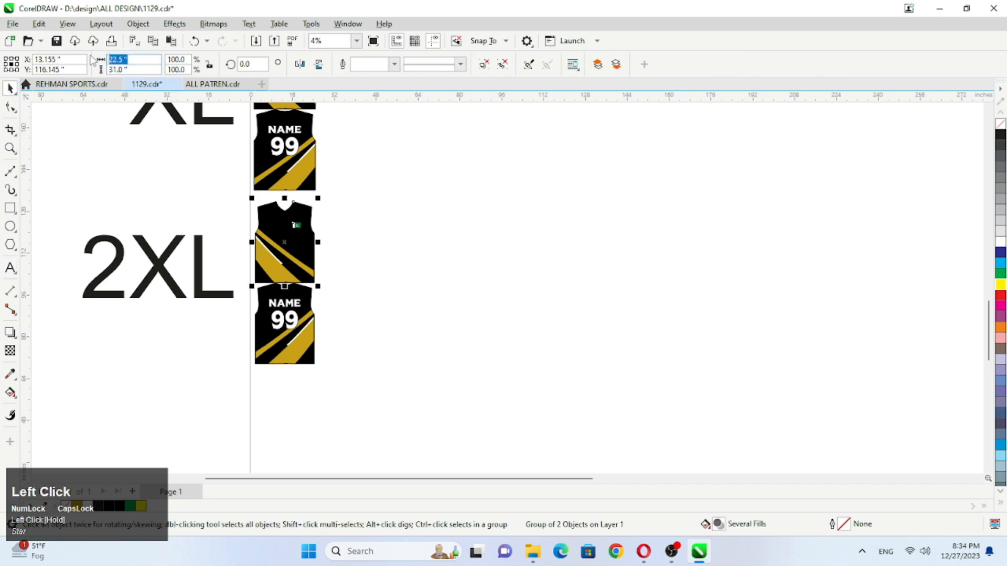
text(25)
key(Return)
click(303, 337)
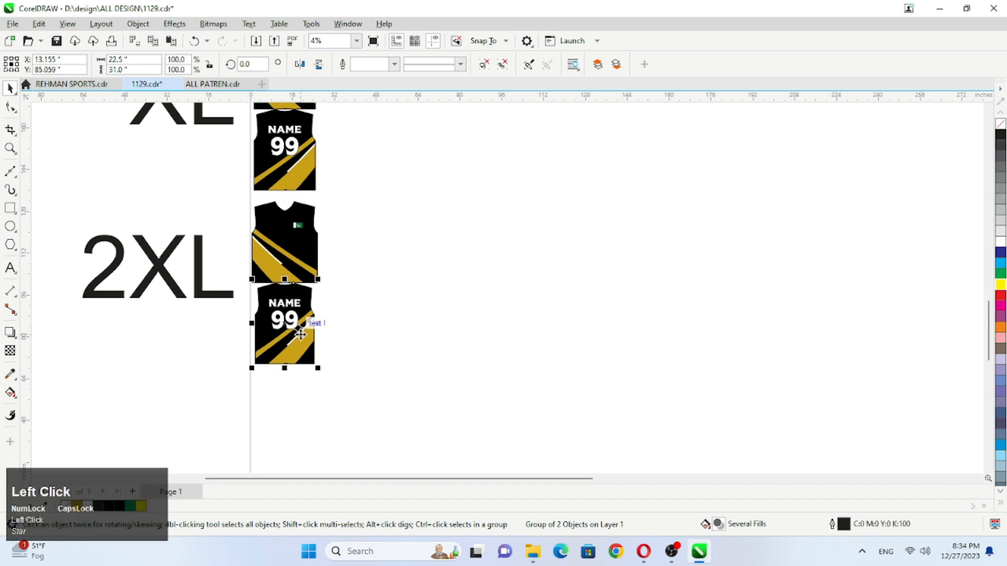
key(ctrl+r)
Set the 2XL set's back panel height to 32 inches and repeat the same resize on its front panel
scroll(300, 334, up, 5)
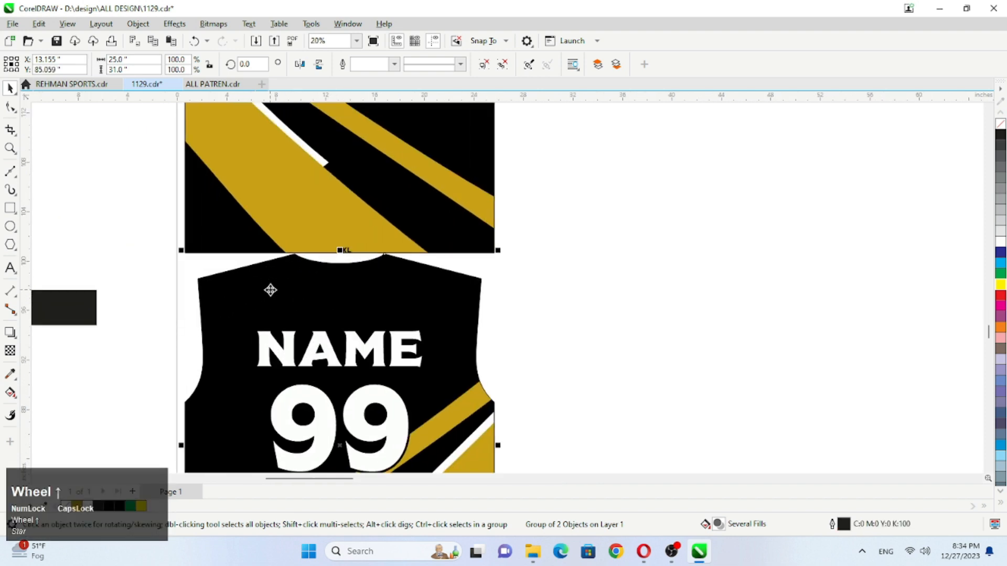
scroll(288, 272, down, 3)
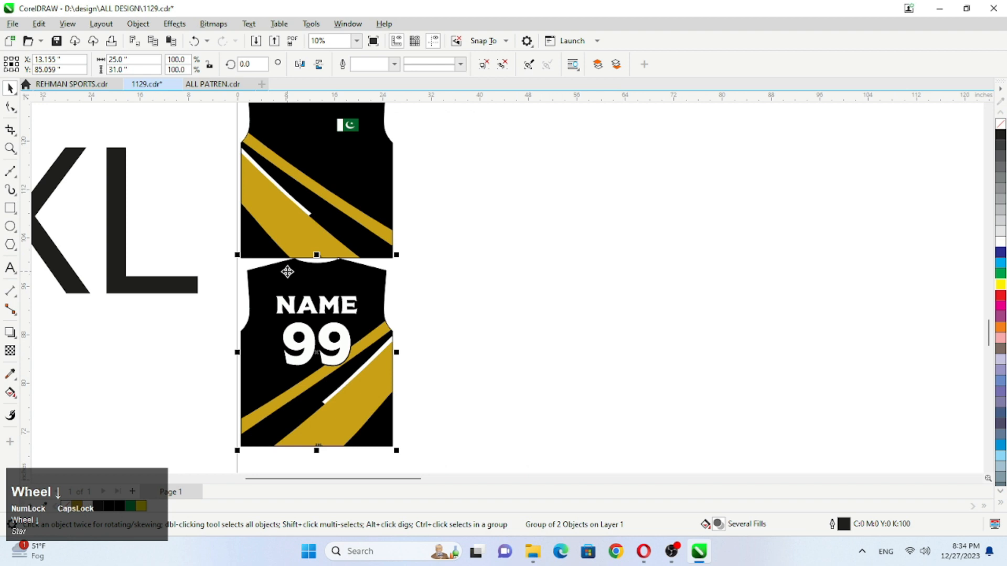
click(118, 69)
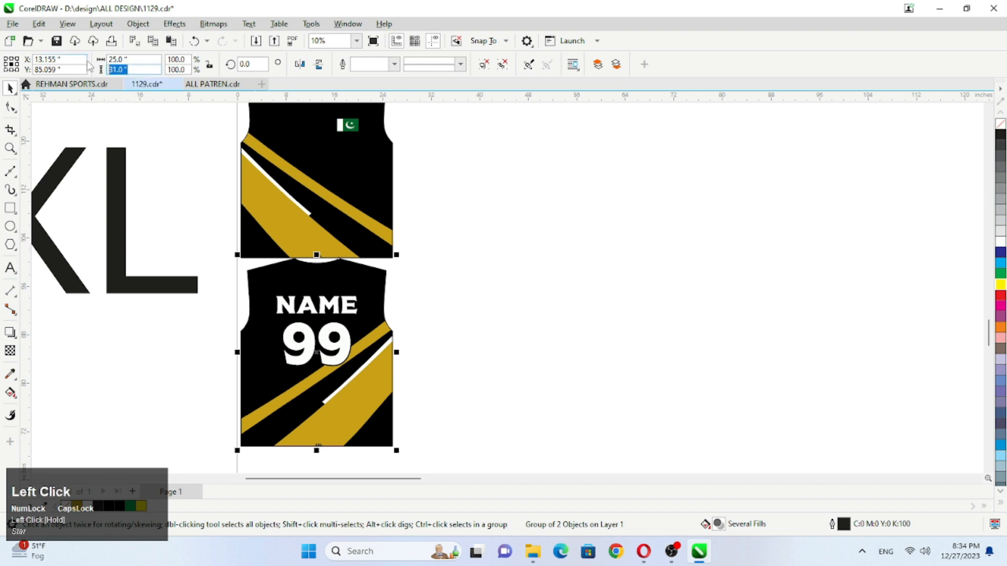
text(3)
key(Return)
click(271, 182)
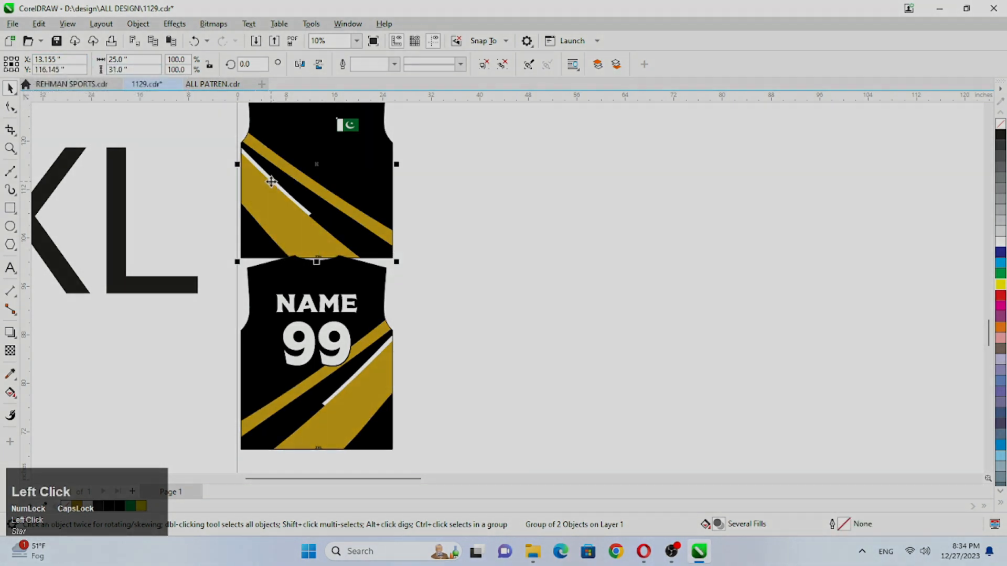
key(ctrl+r)
scroll(292, 270, up, 5)
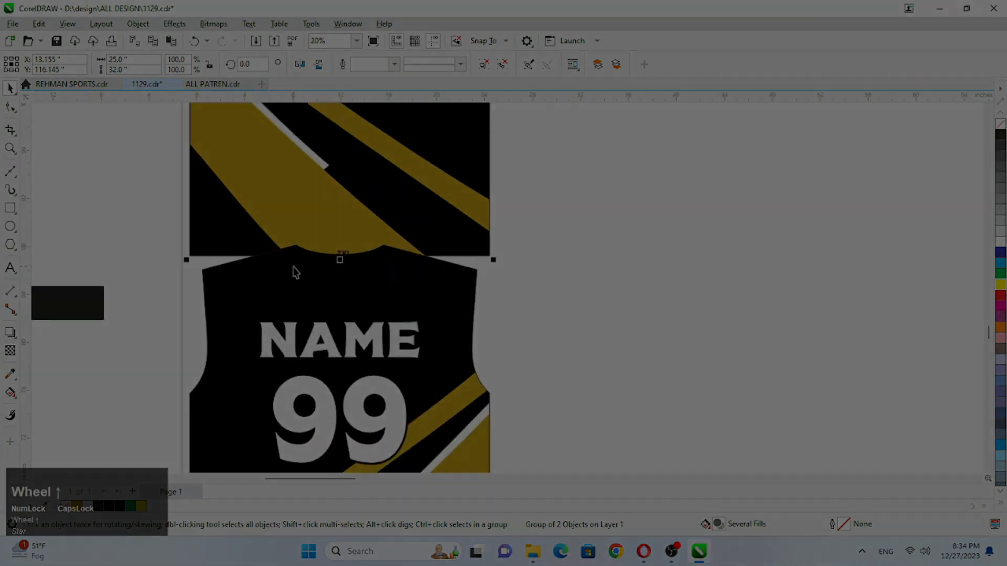
scroll(349, 298, up, 3)
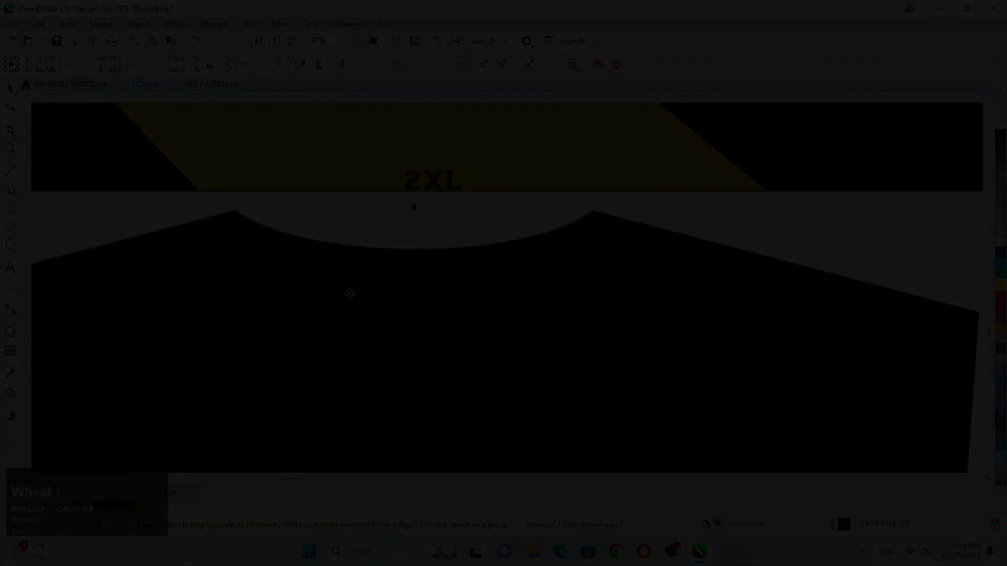